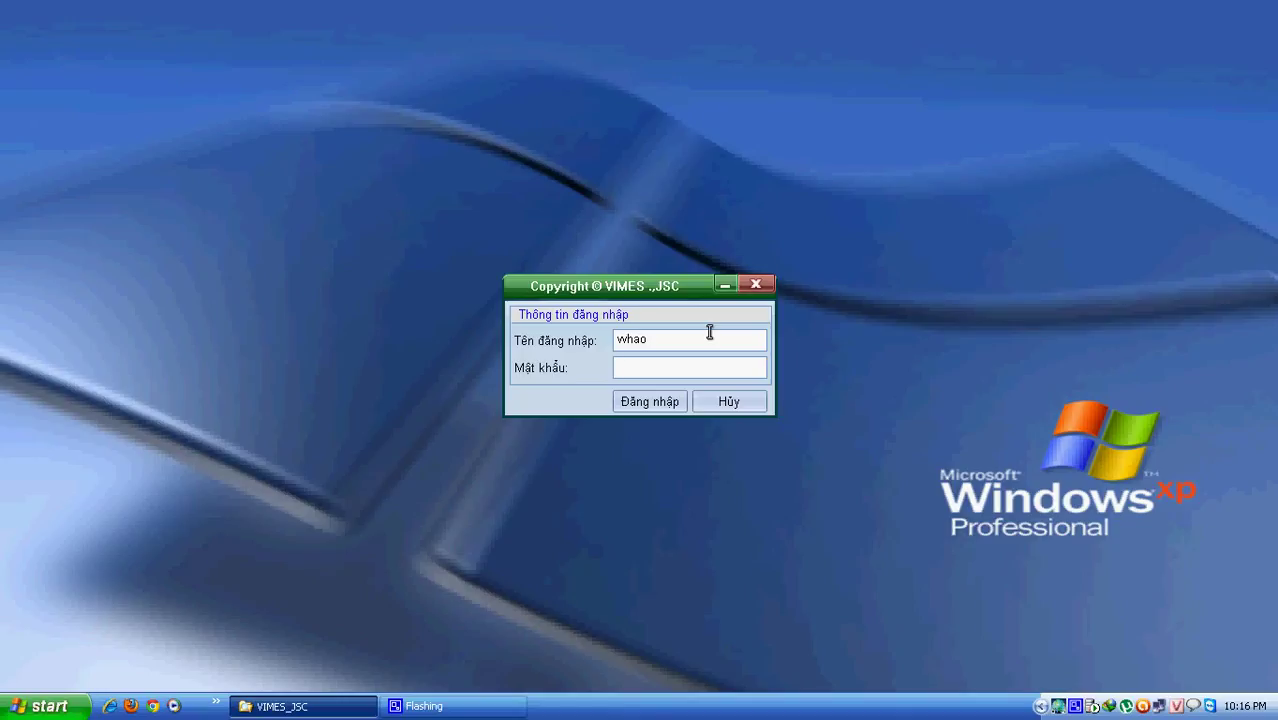
Enter the account password and log in with the prefilled user name
type("*****")
key("Return")
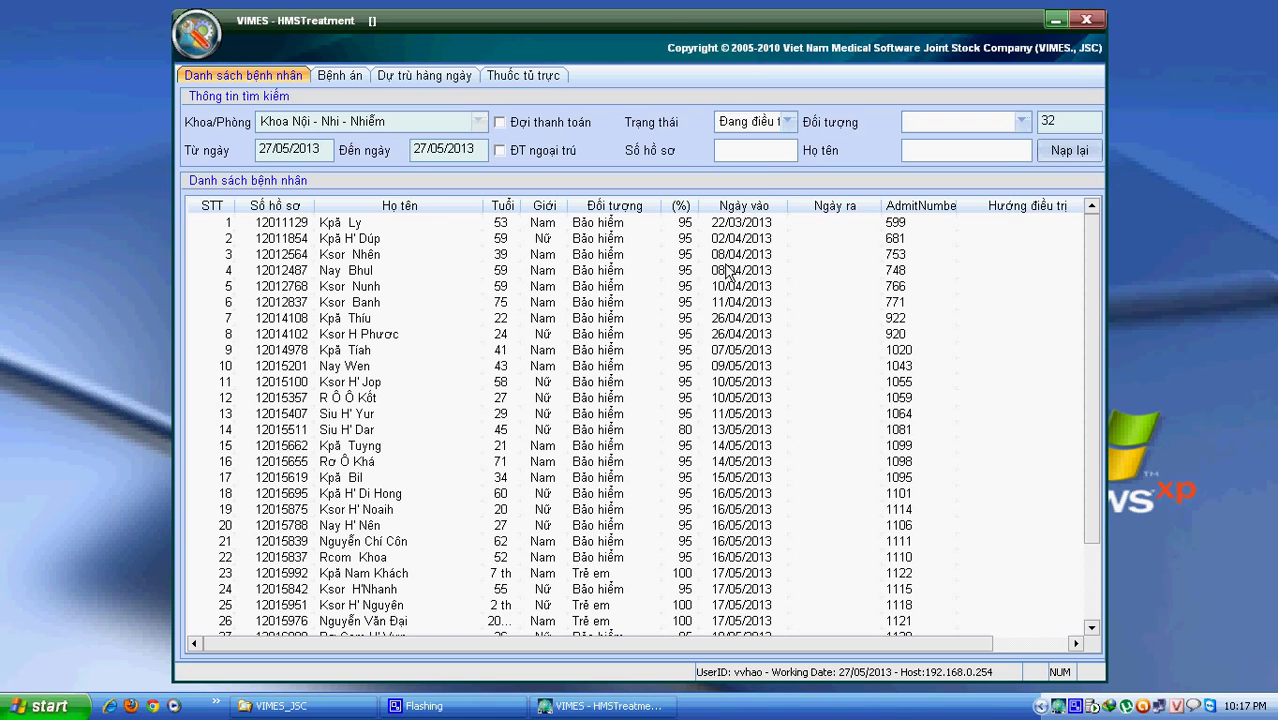
Filter the patient list by the status "Đang đợi vào khoa"
left_click(786, 123)
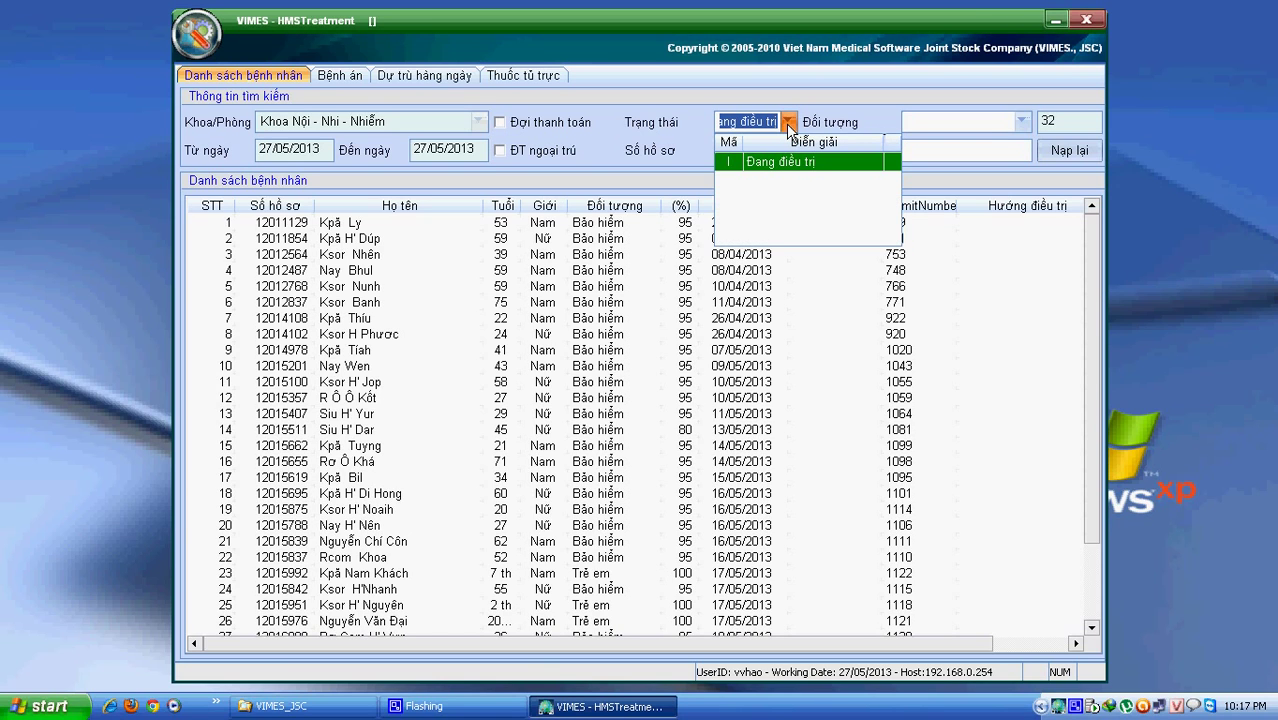
key("BackSpace")
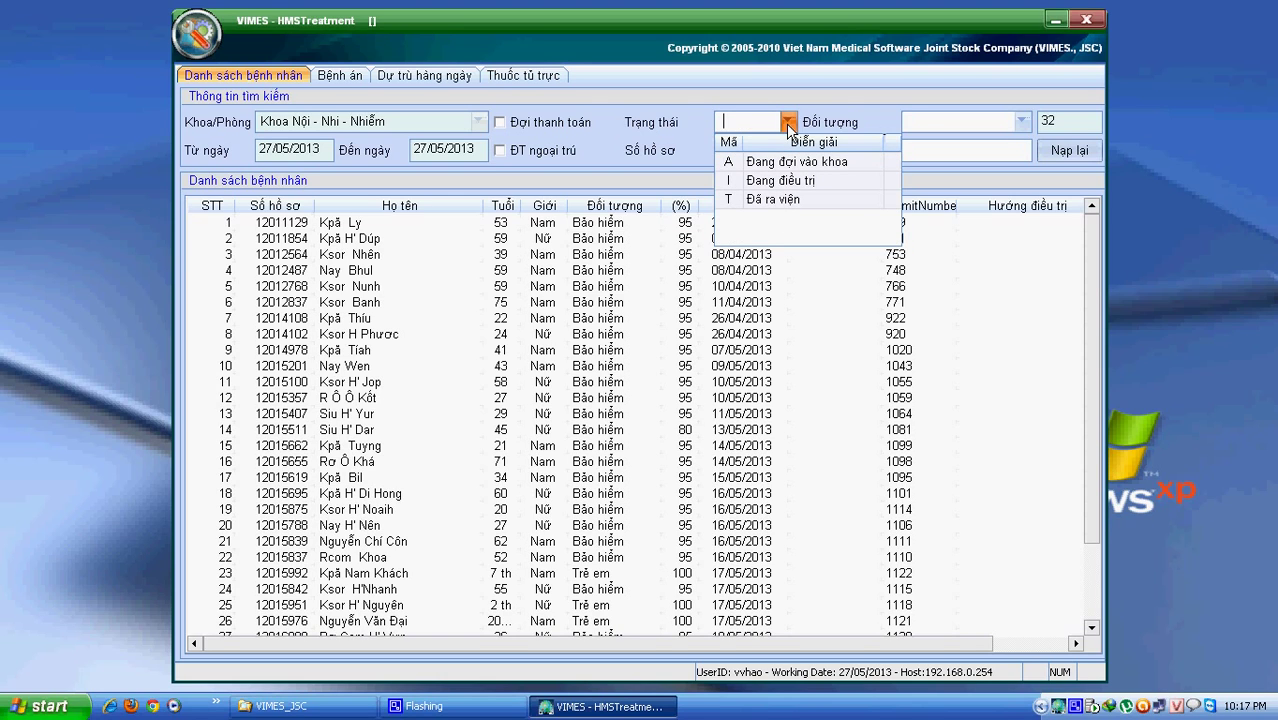
key("Down")
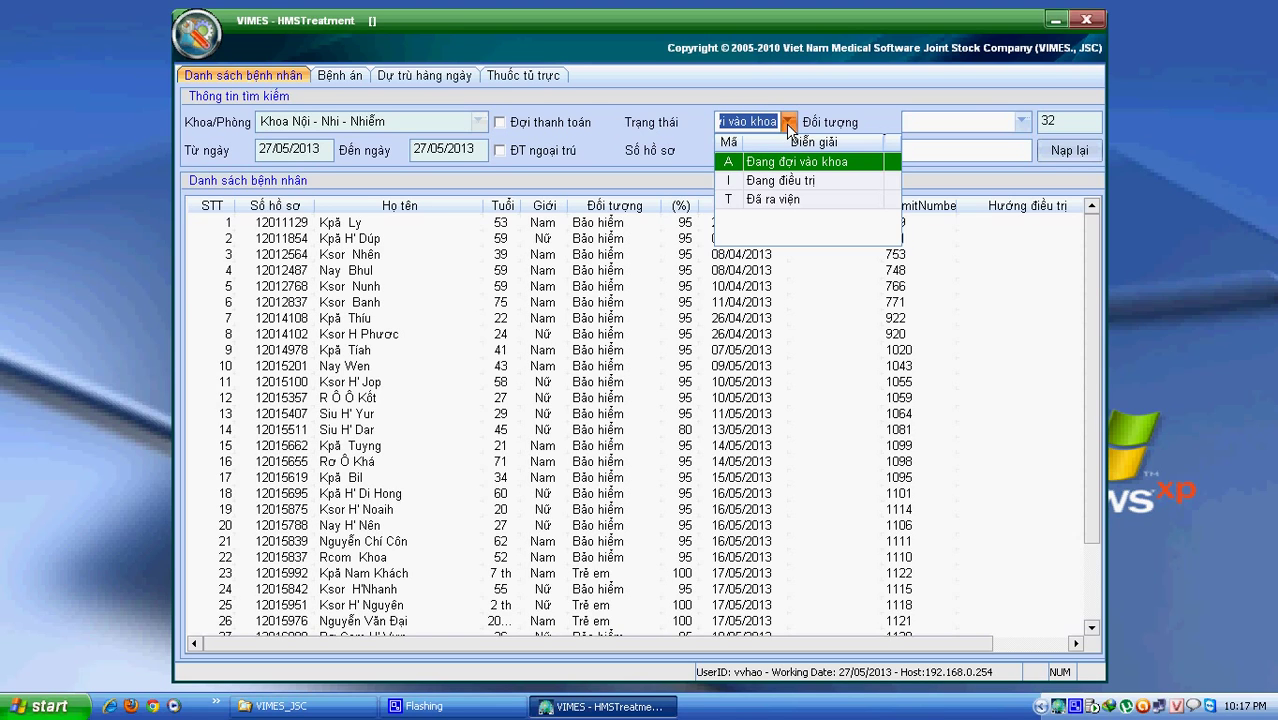
key("Return")
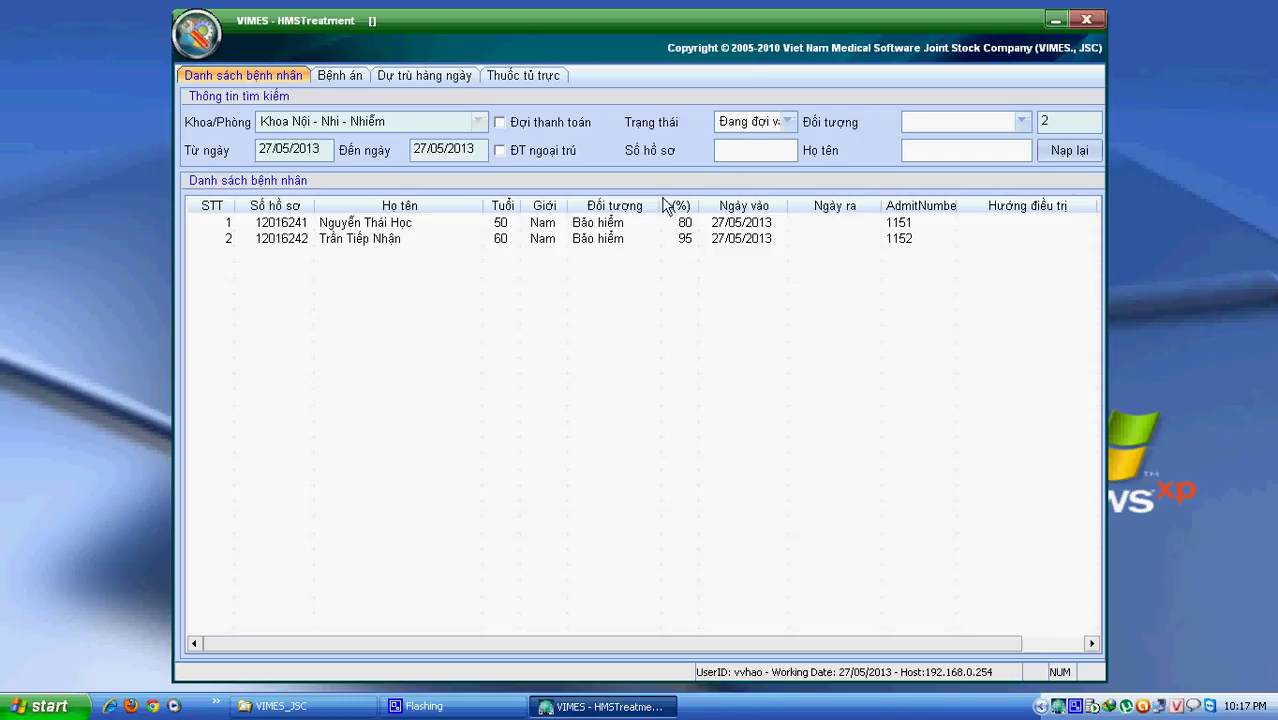
Open the admission form of the first waiting patient and set Nơi nhận to "Khoa khám bệnh"
double_click(598, 226)
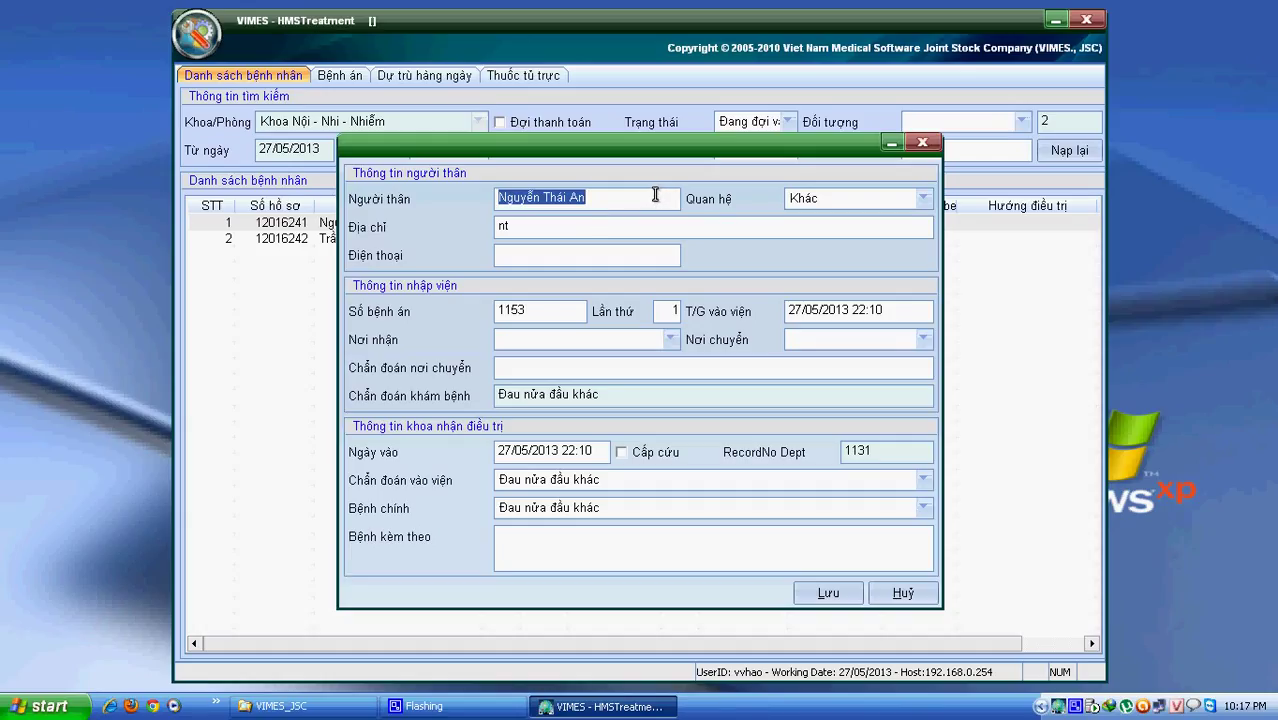
key("Tab")
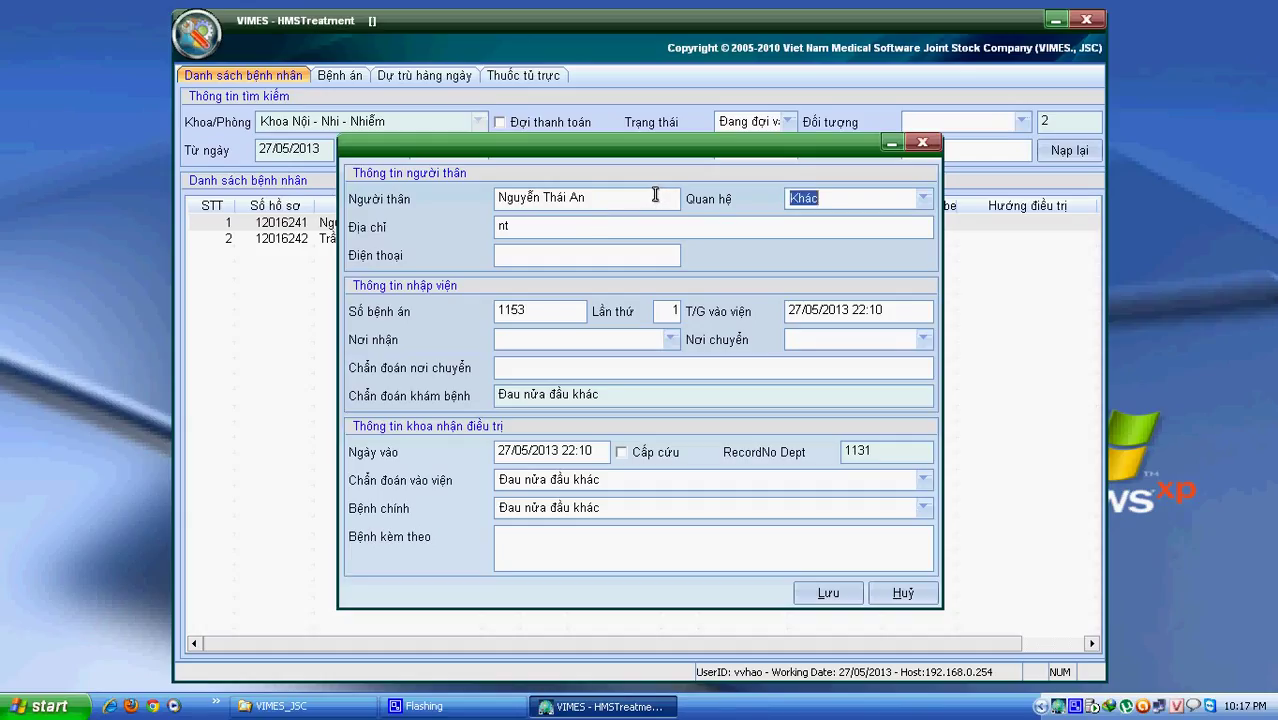
key("Tab")
key("Tab")
key("Tab")
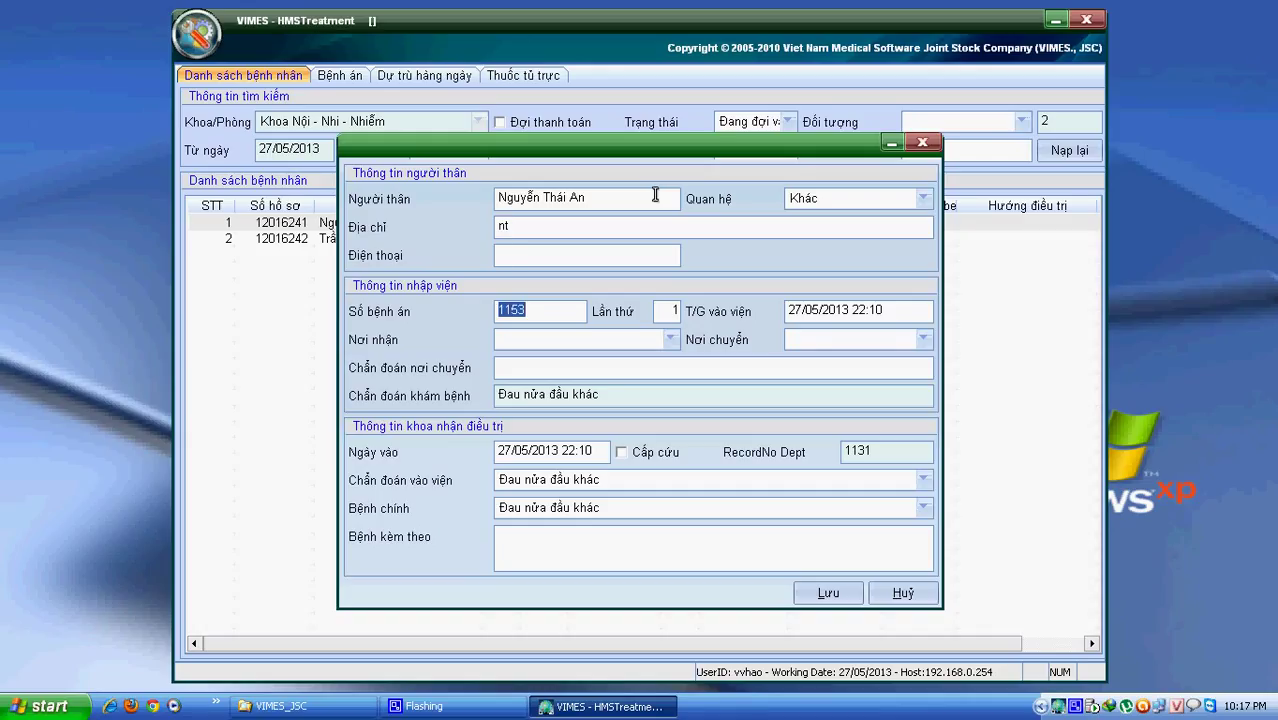
key("Tab")
key("Tab")
key("Tab")
left_click(671, 341)
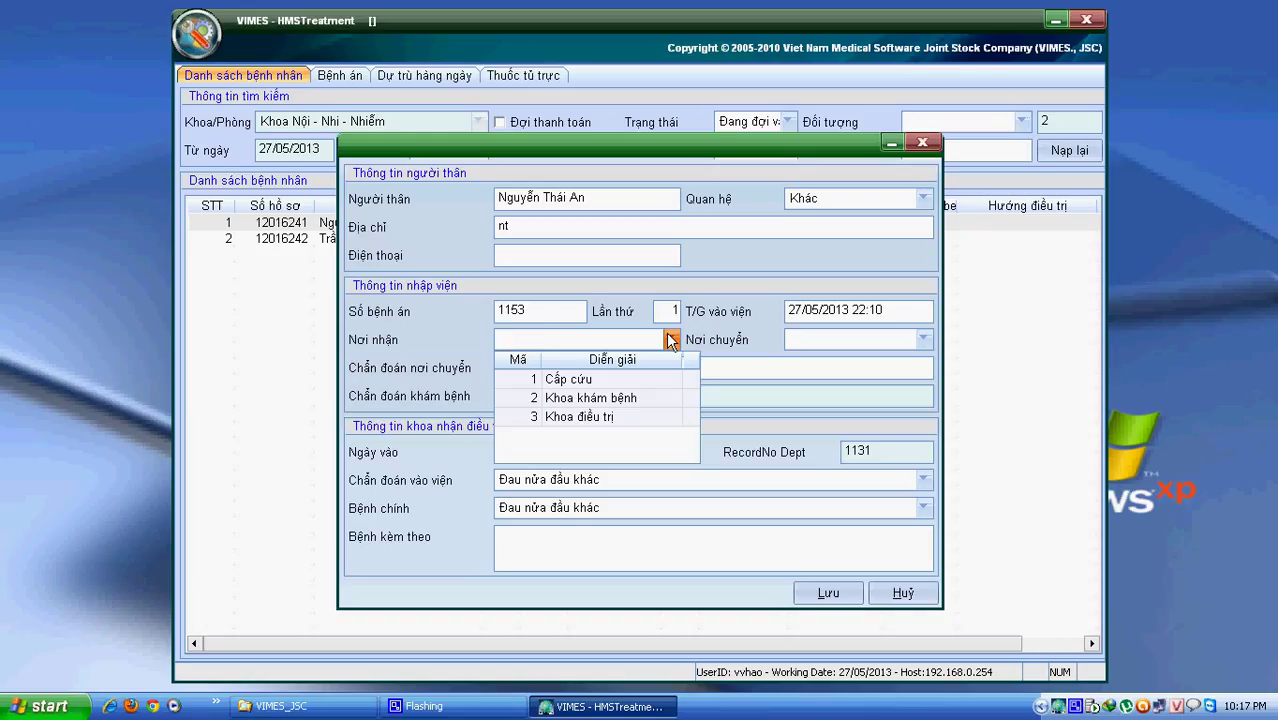
key("Down")
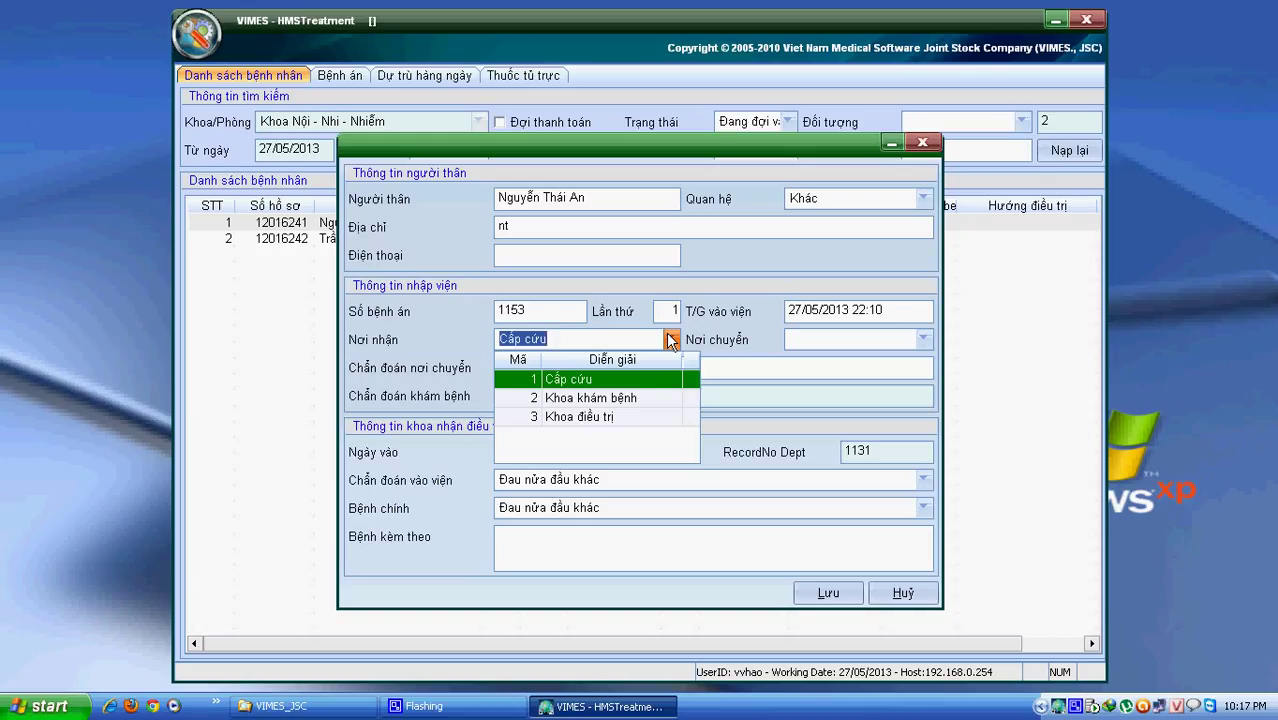
key("Down")
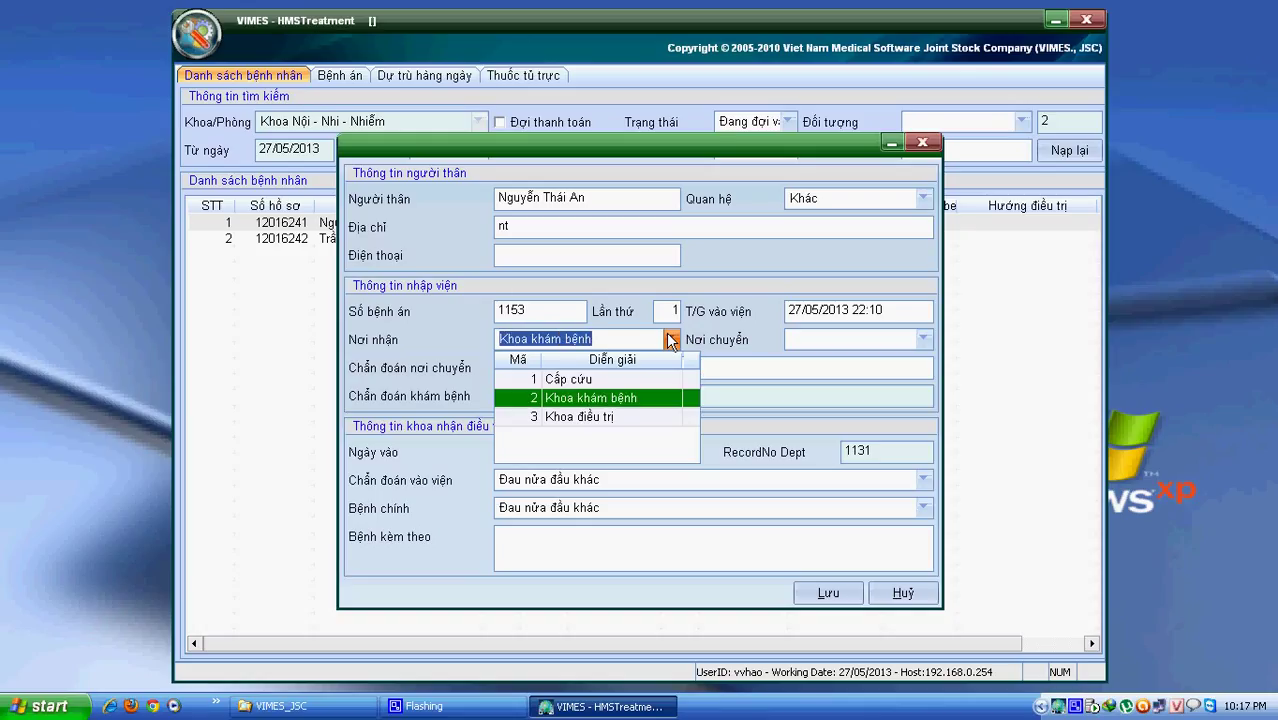
key("Return")
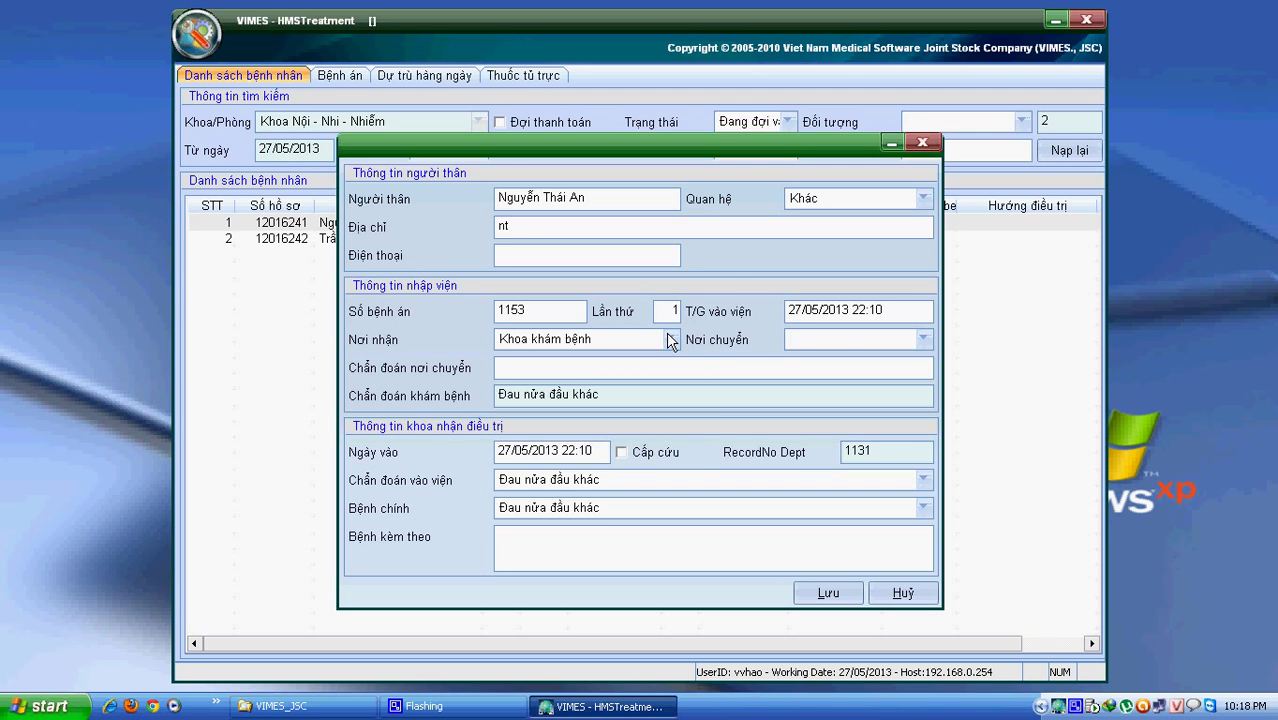
Set Nơi chuyển to "Tự đến", keep the prefilled diagnoses and save the admission form
left_click(921, 340)
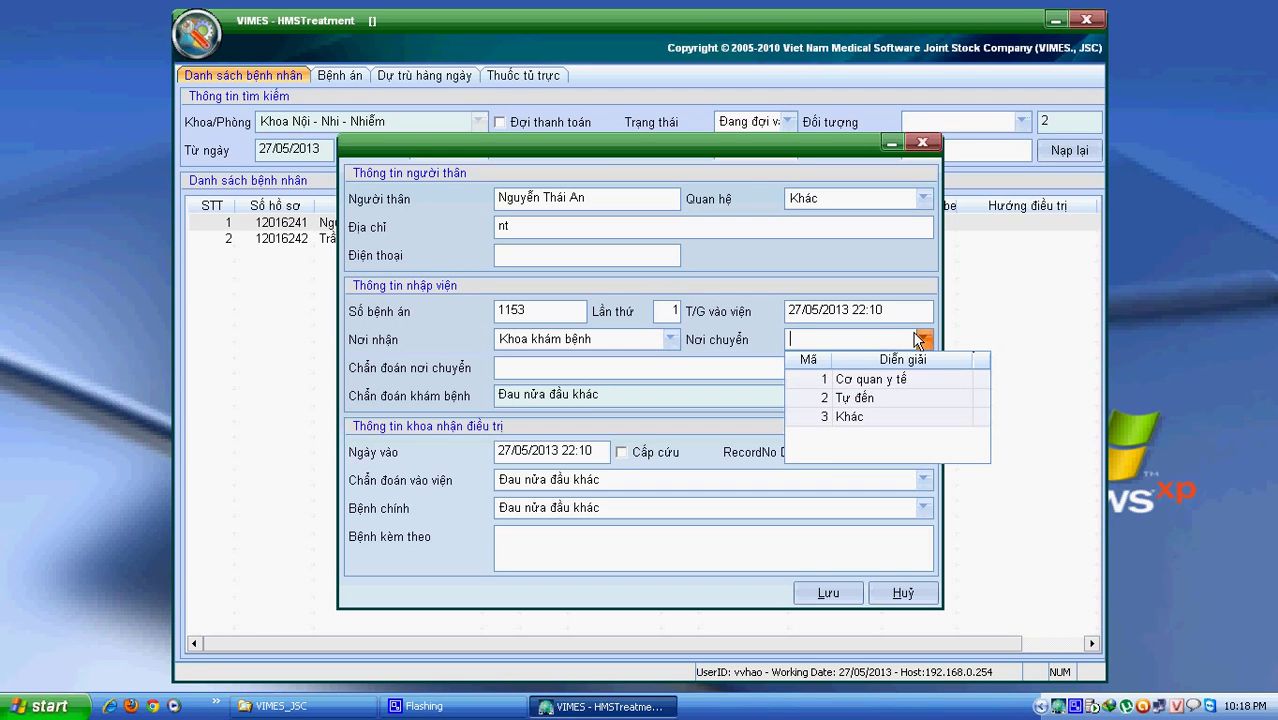
key("Down")
key("Down")
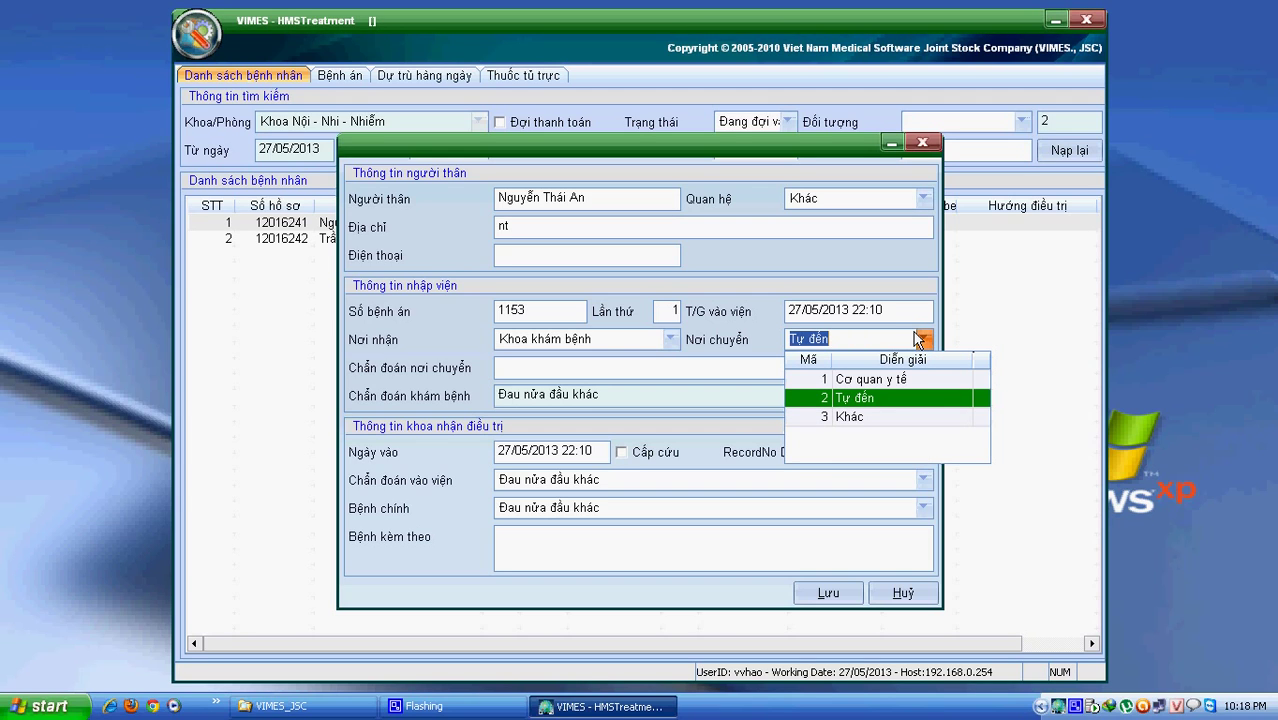
key("Return")
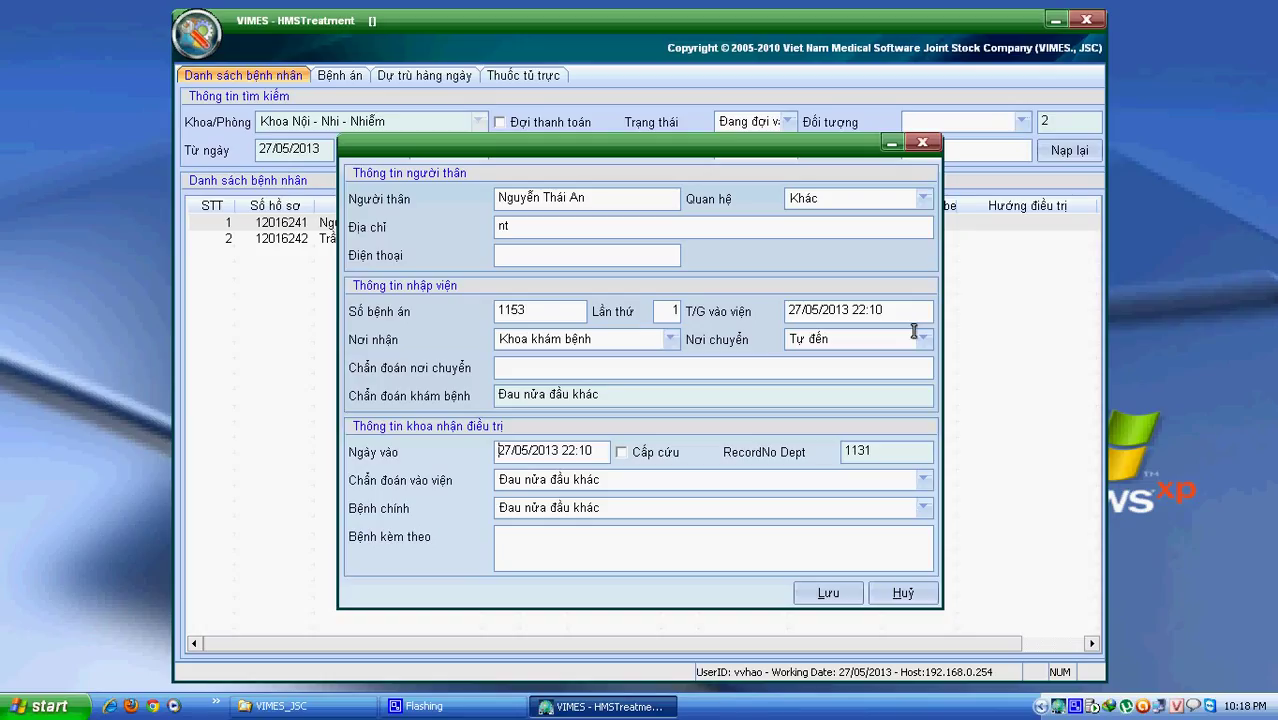
key("Tab")
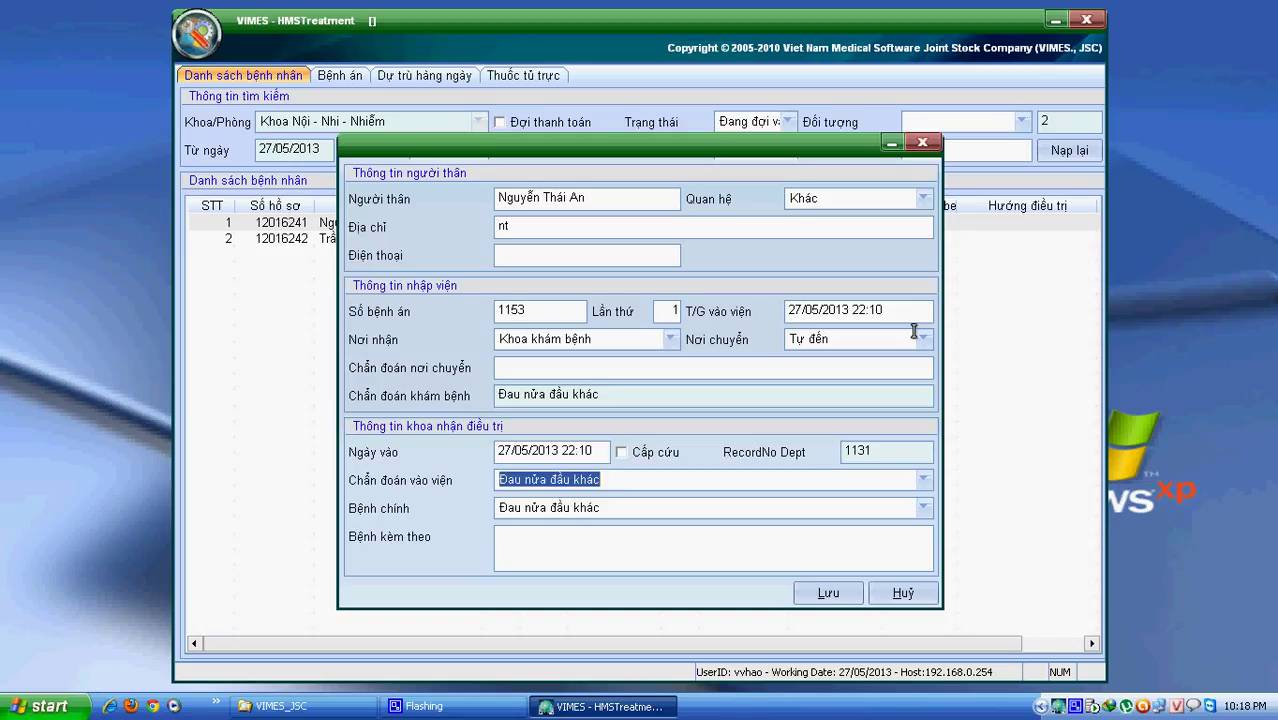
key("Tab")
key("Tab")
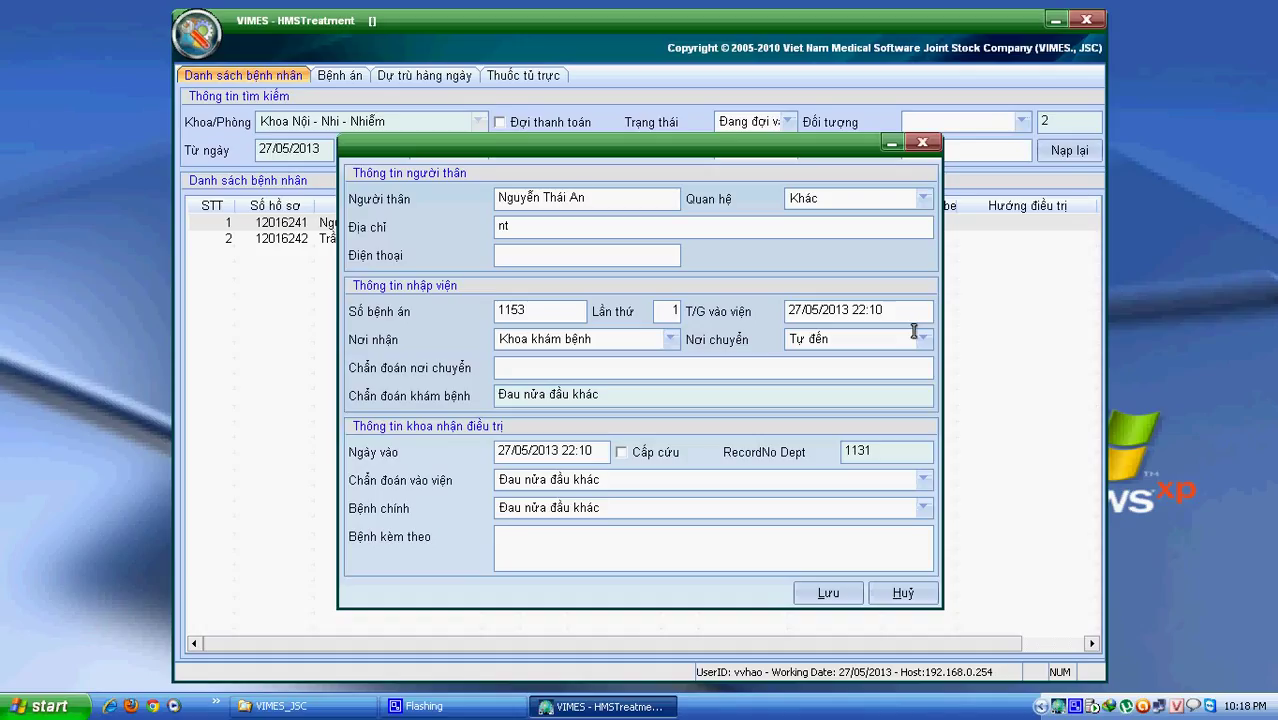
key("Tab")
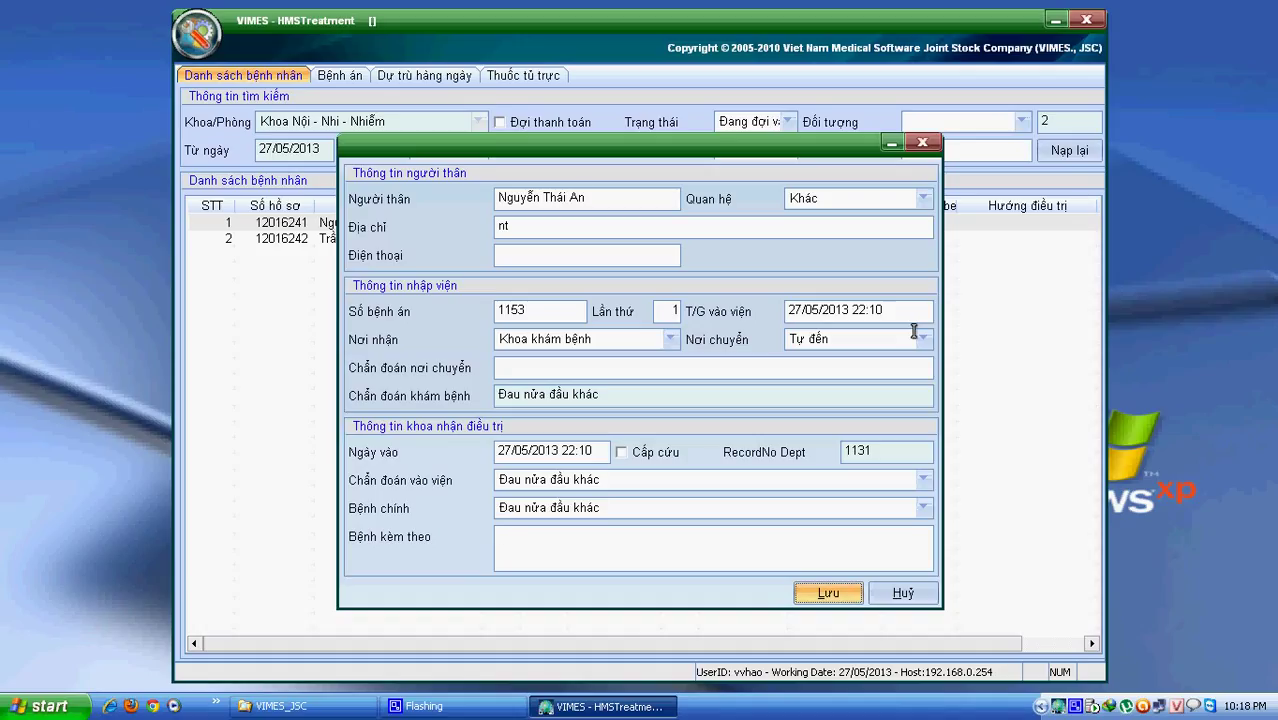
left_click(829, 592)
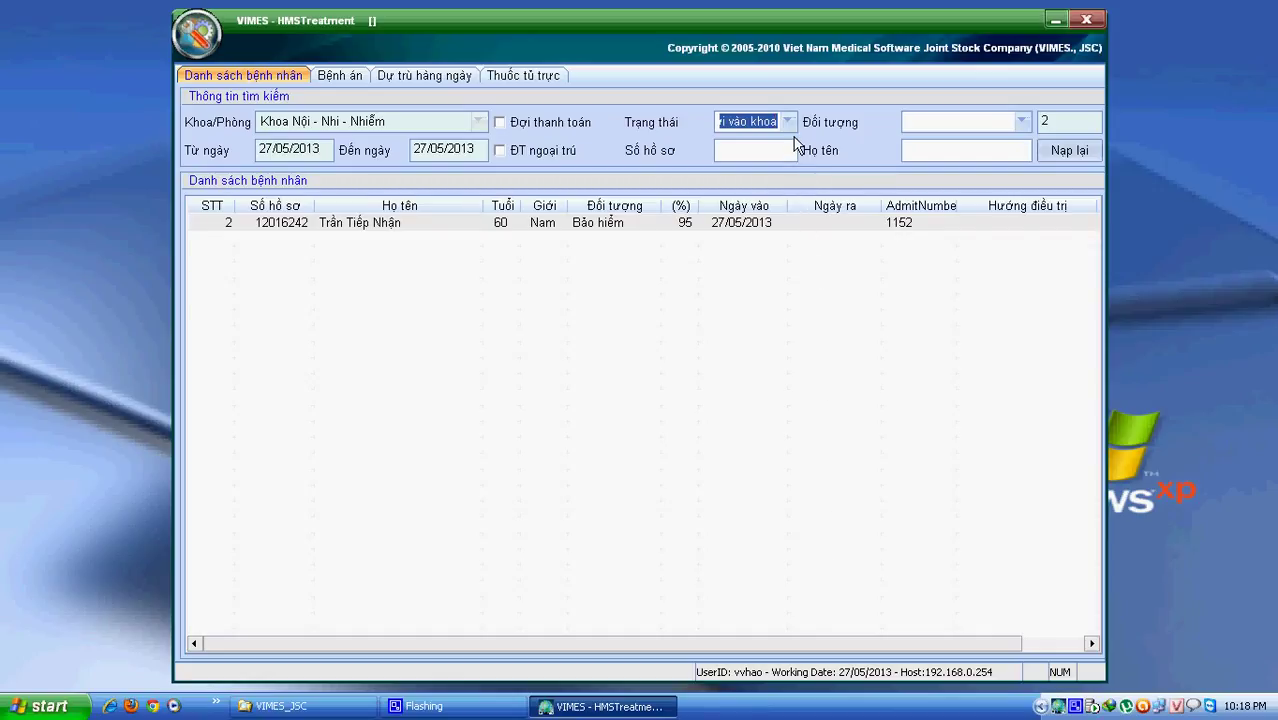
Filter the patient list by the status "Đang điều trị" and open the medical record of the last patient listed
key("Delete")
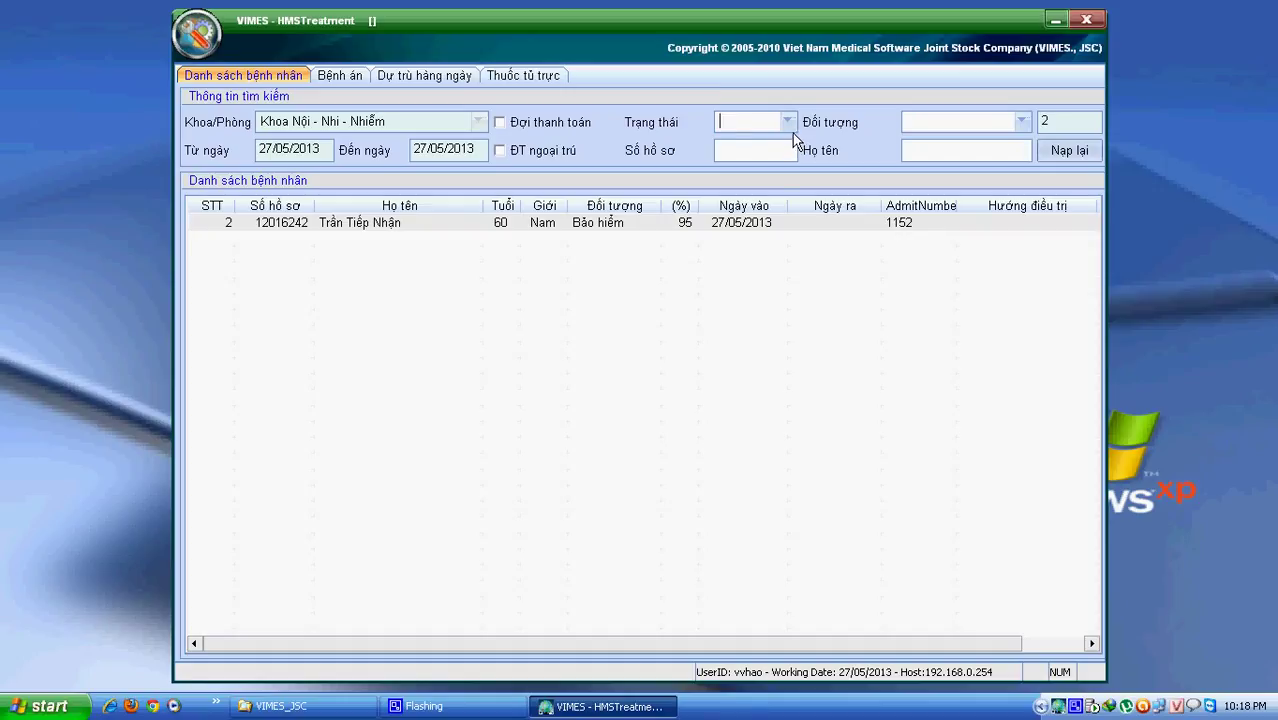
left_click(791, 128)
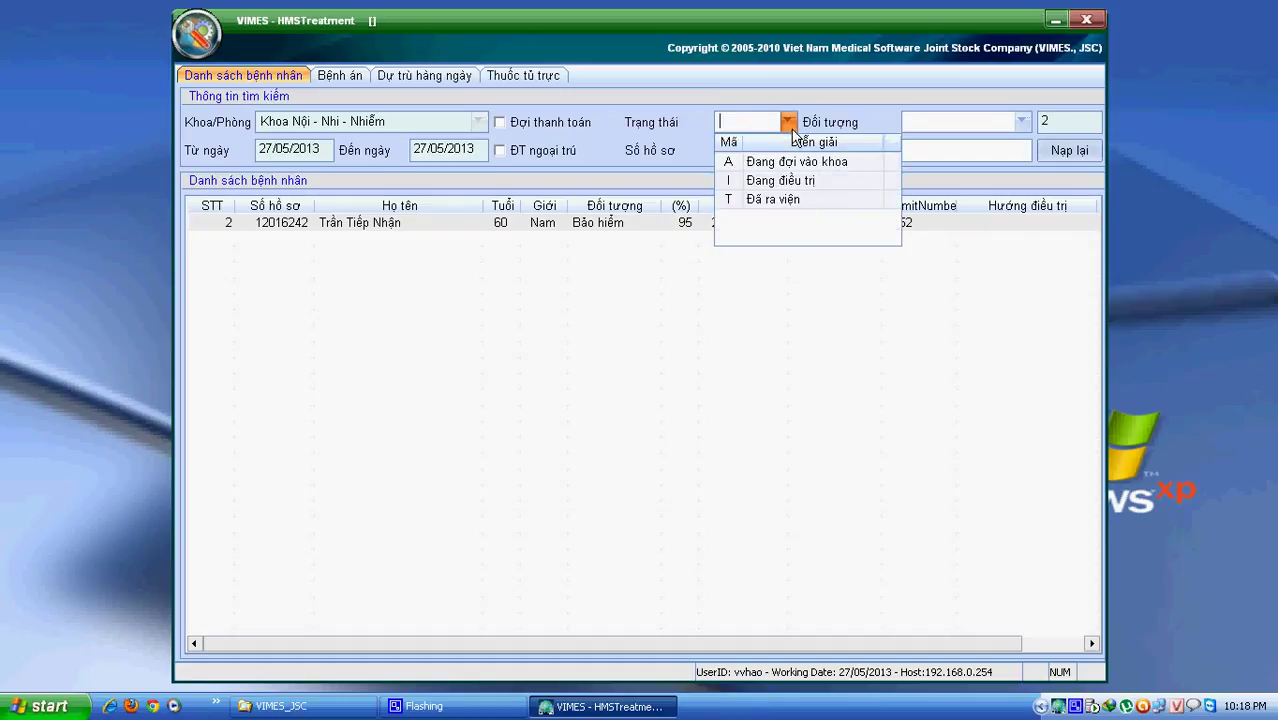
left_click(794, 182)
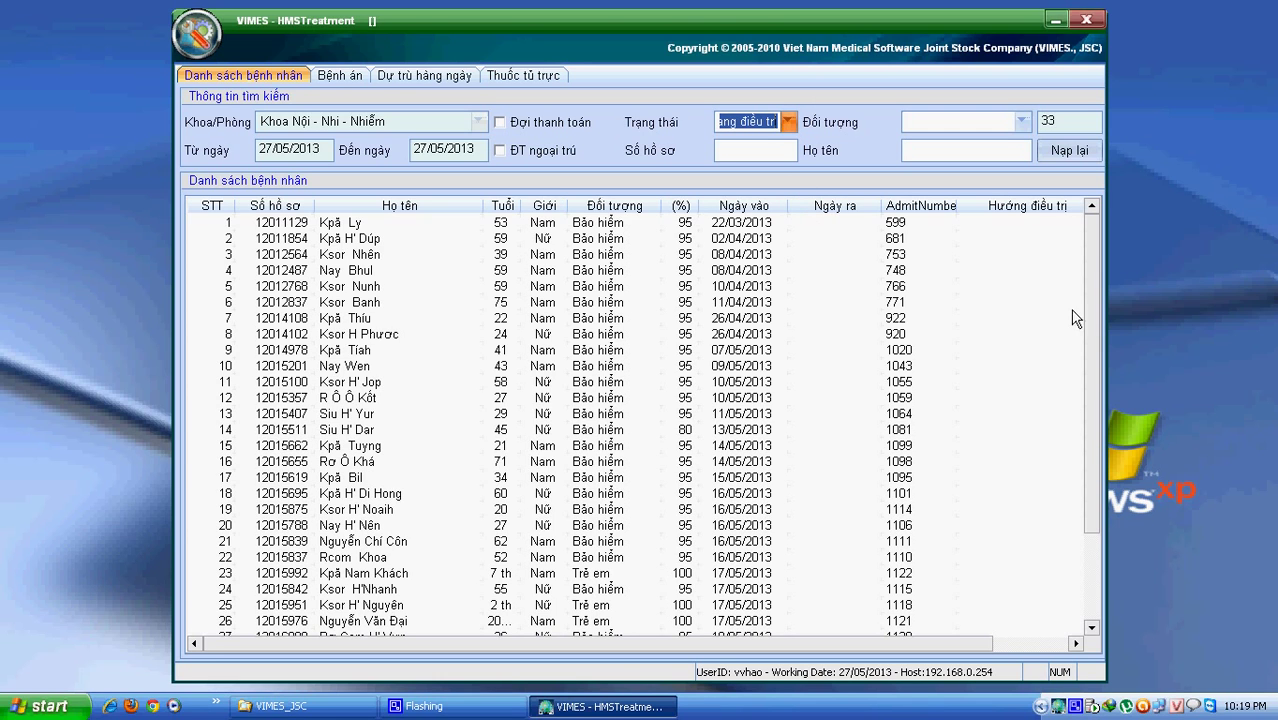
left_click_drag(1091, 302, 1093, 423)
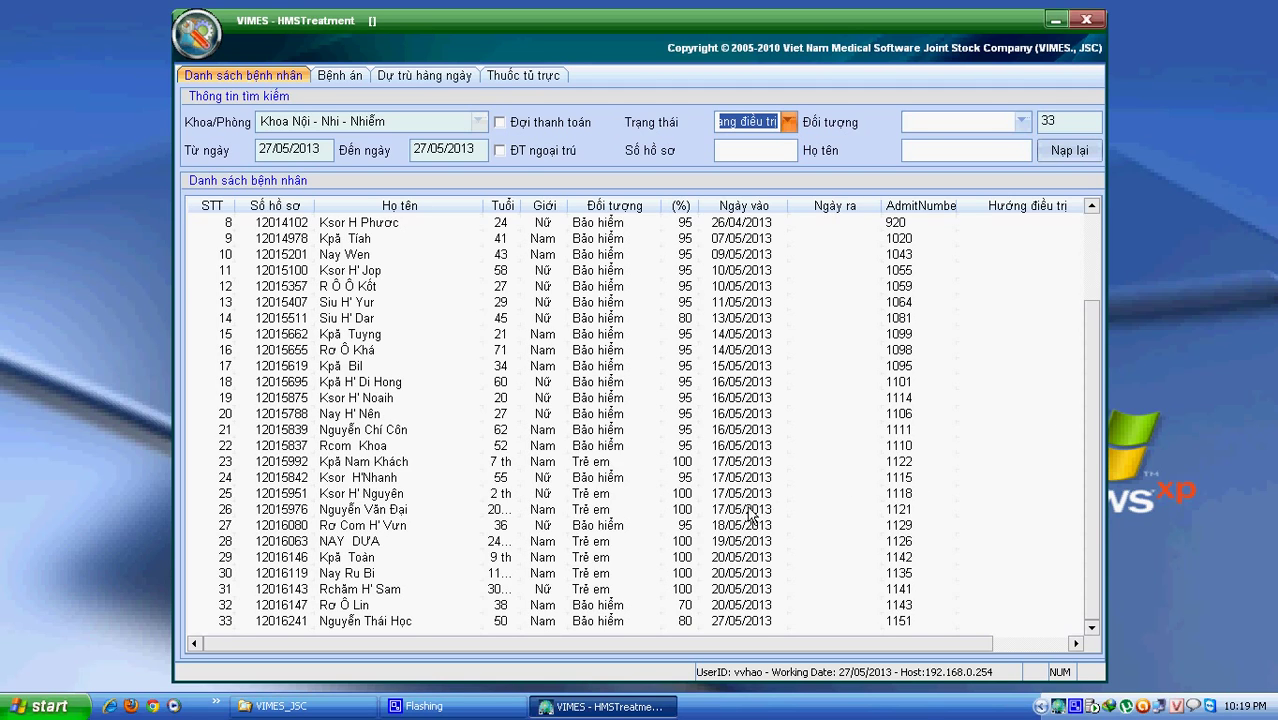
double_click(480, 622)
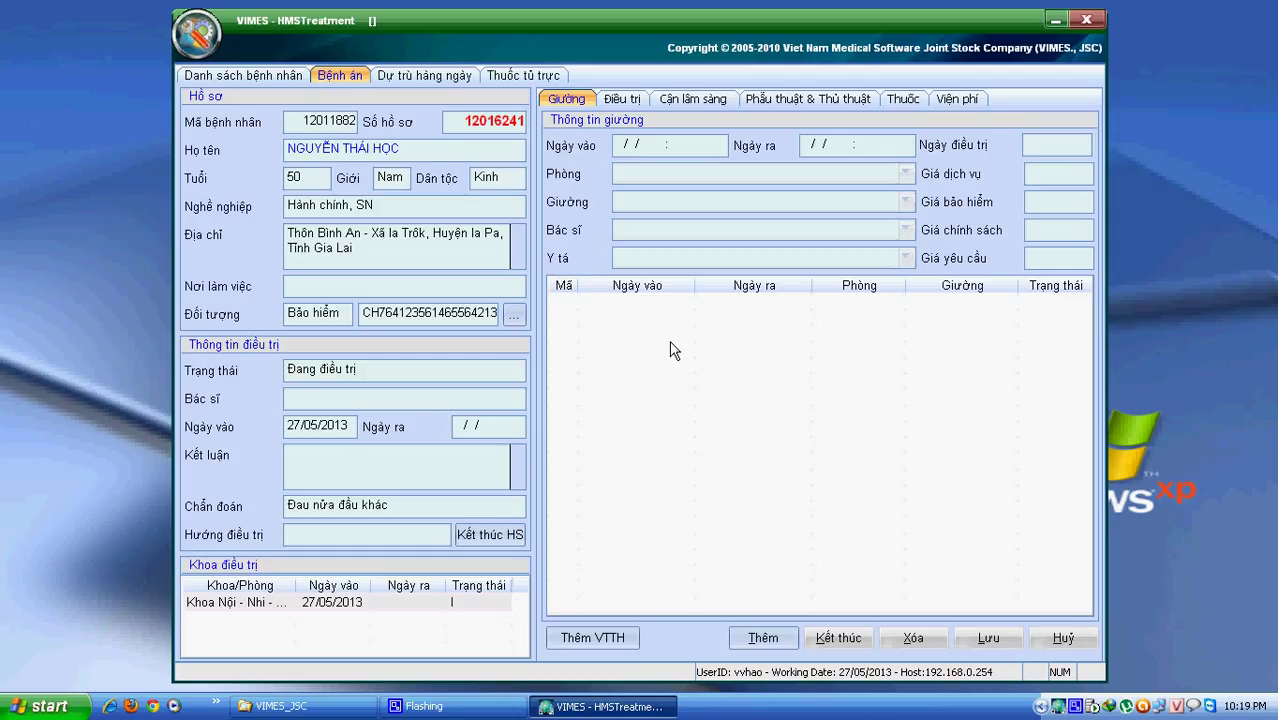
Add a new bed entry to the patient's record and set Phòng to "Phòng 4"
left_click(757, 638)
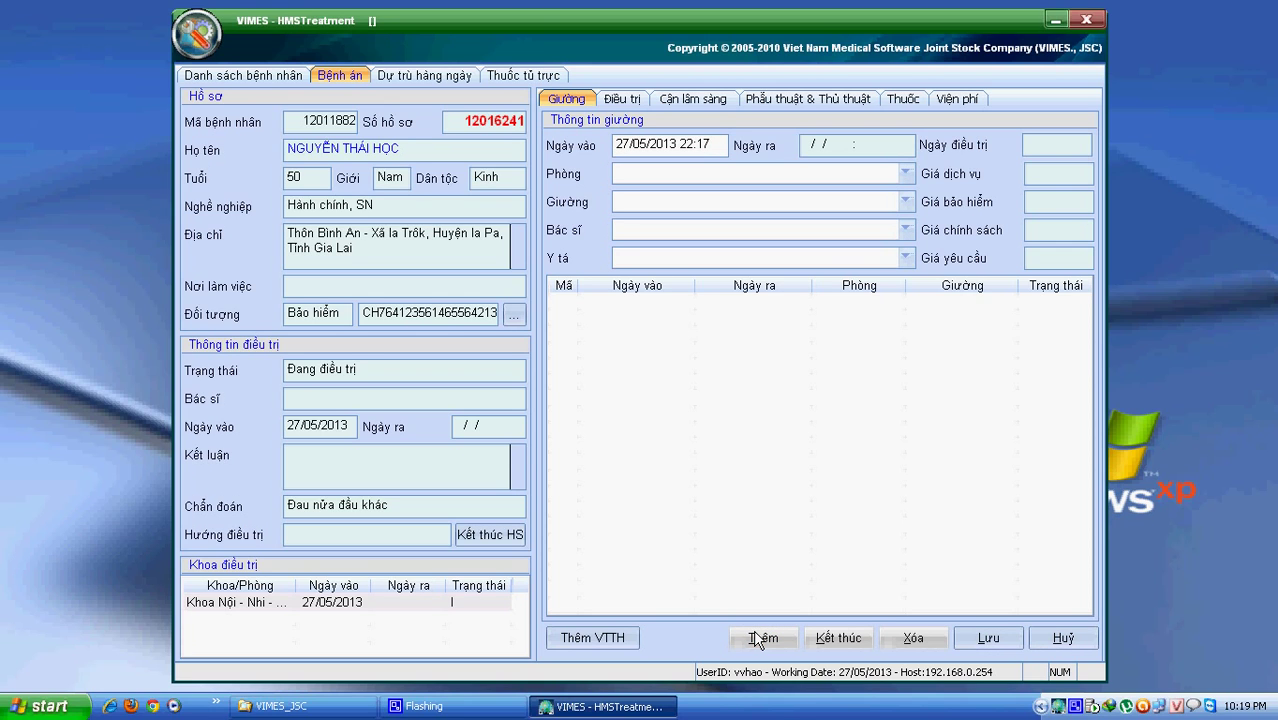
left_click(692, 174)
left_click(904, 175)
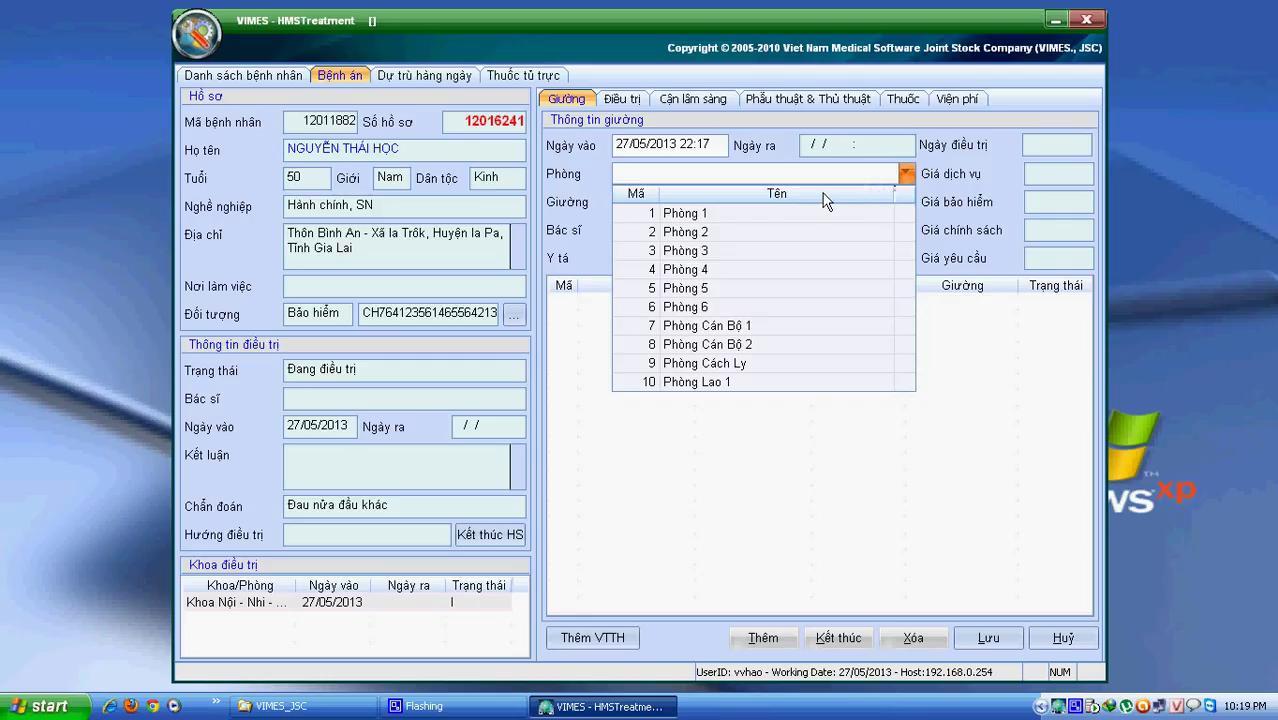
key("Down")
key("Down")
key("Down")
key("Down")
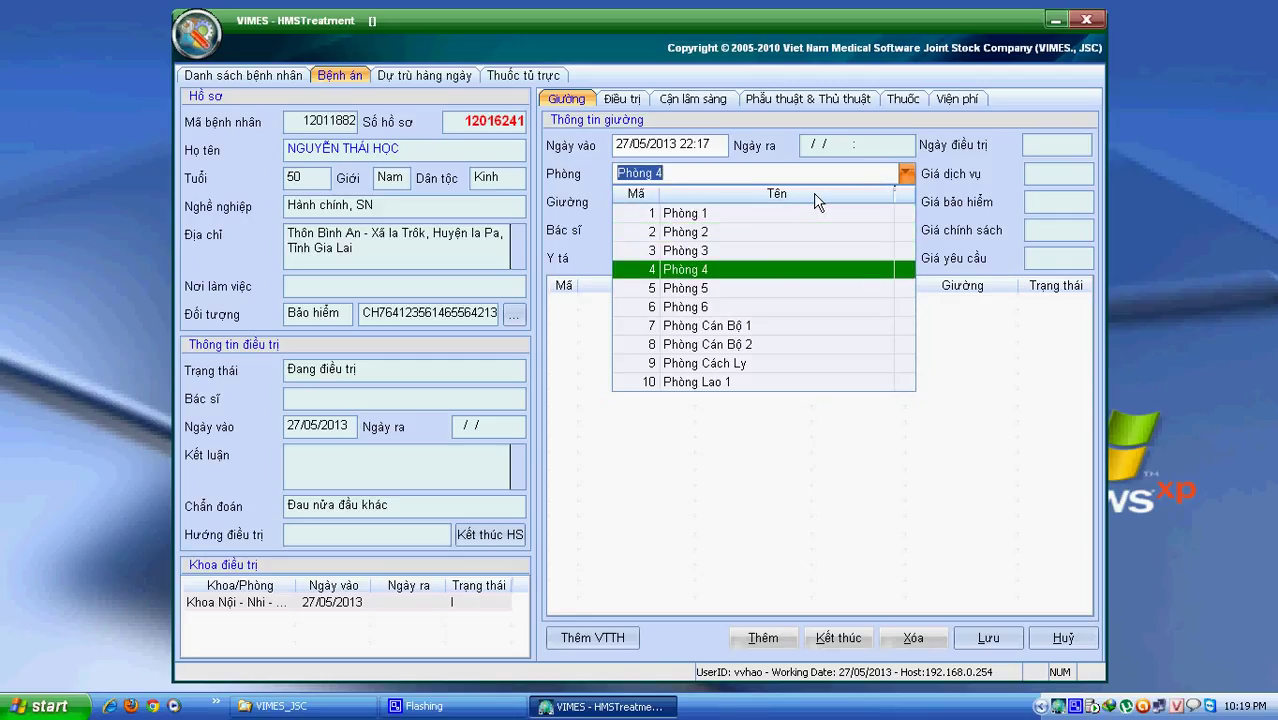
key("Return")
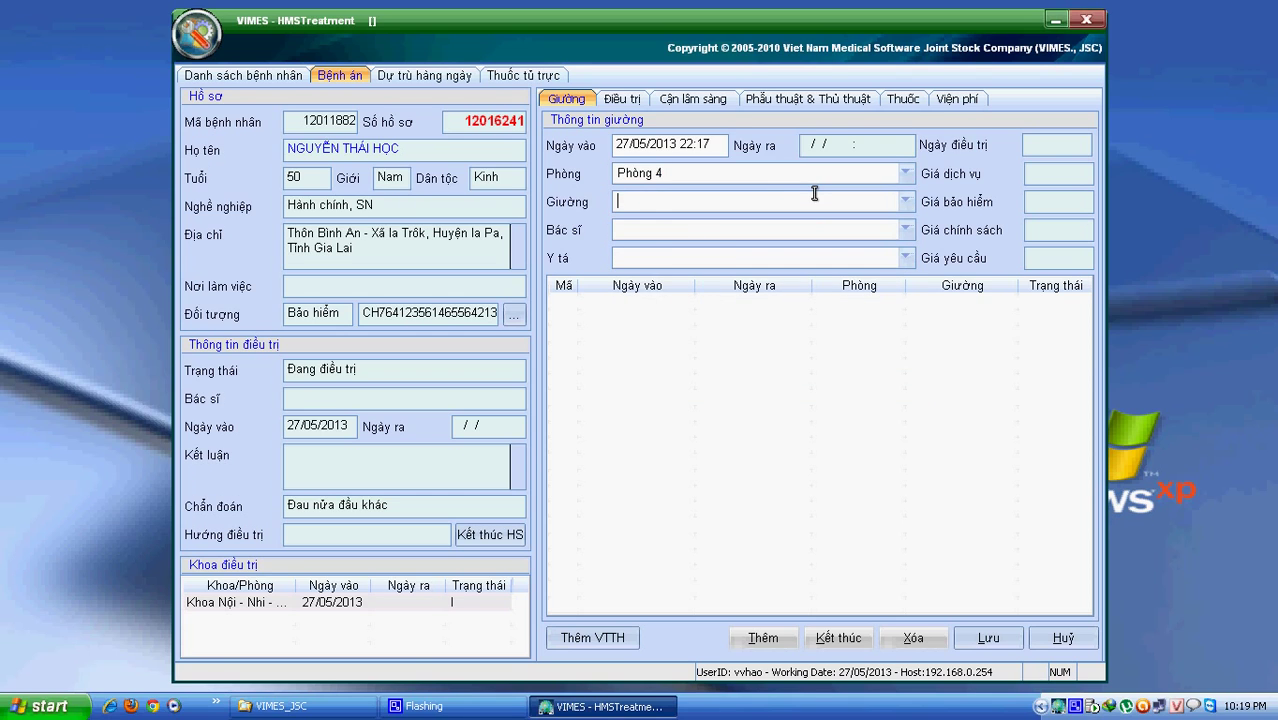
Set Giường to "giường 6" for the new bed entry
left_click(822, 202)
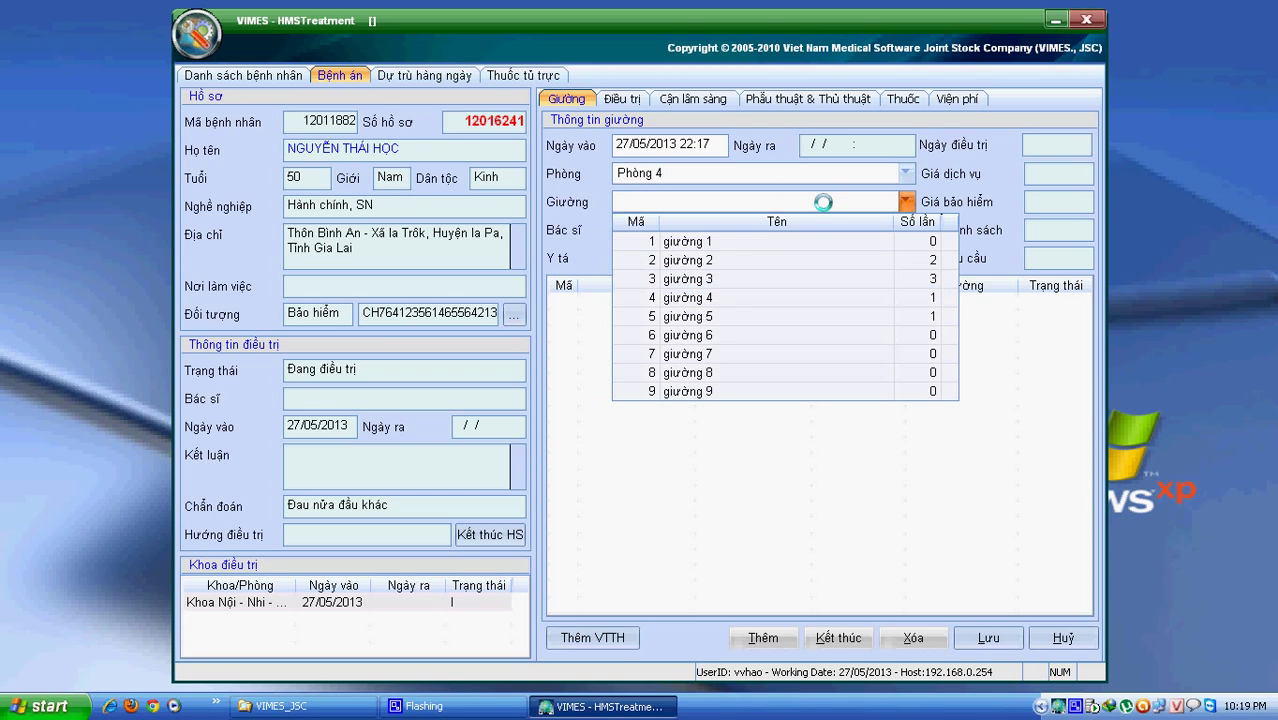
key("Down")
key("Down")
key("Down")
key("Down")
key("Down")
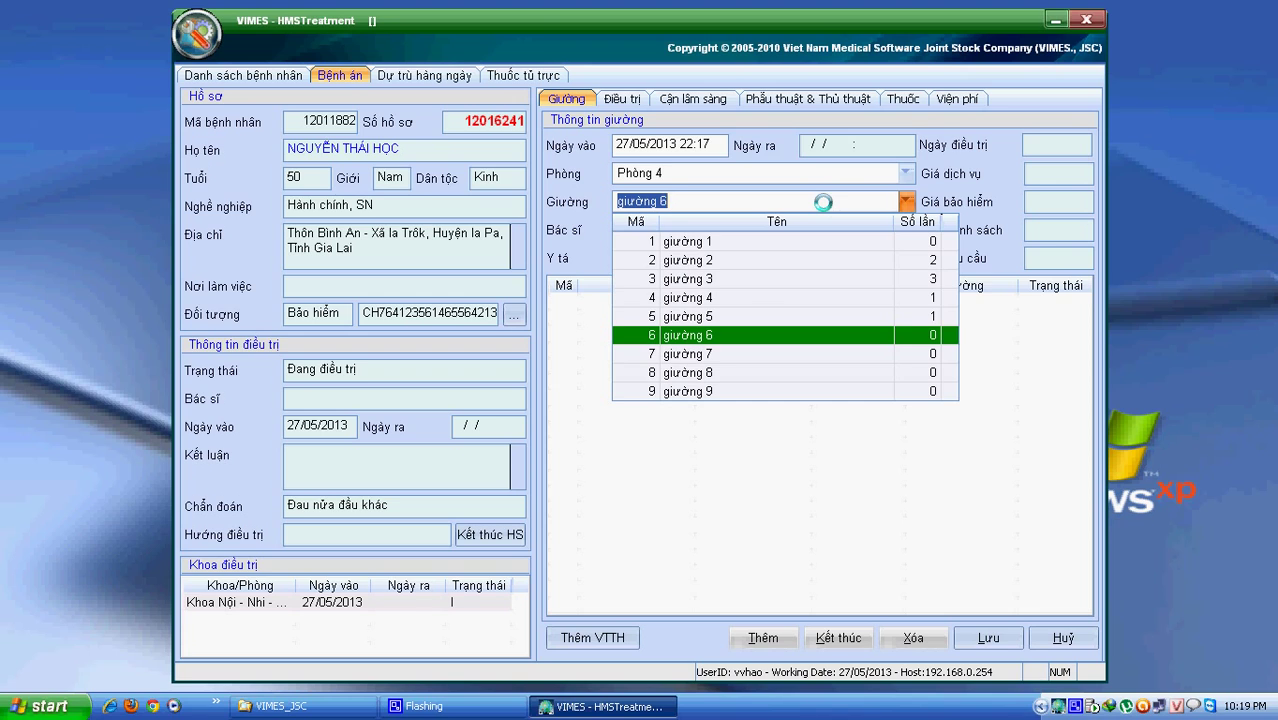
key("Return")
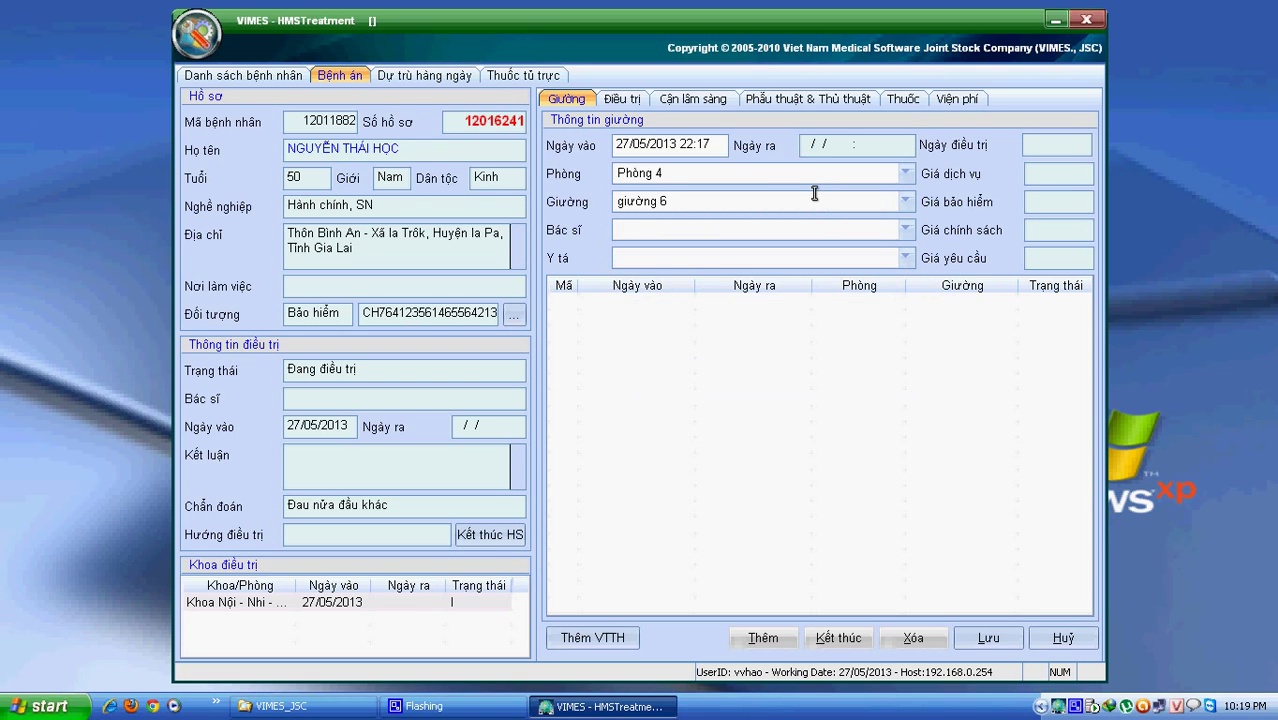
Look up the treating doctor by user code and assign them in the Bác sĩ field
type("whao")
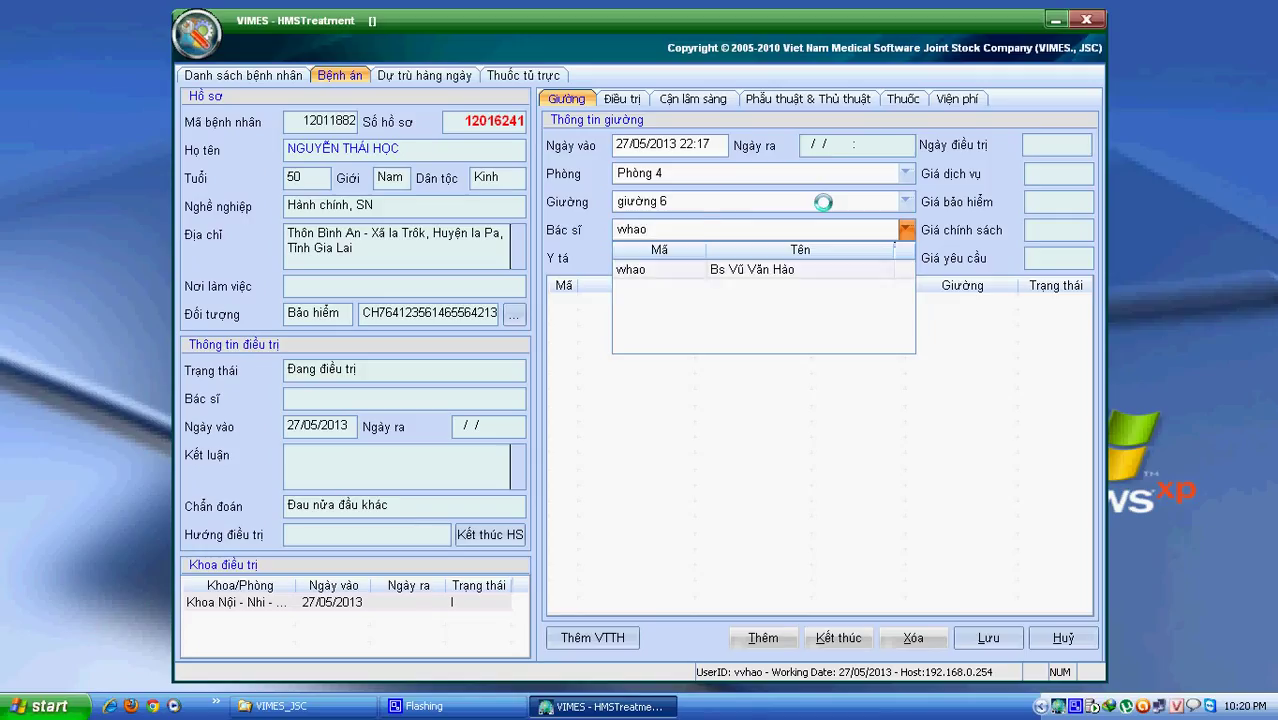
key("Down")
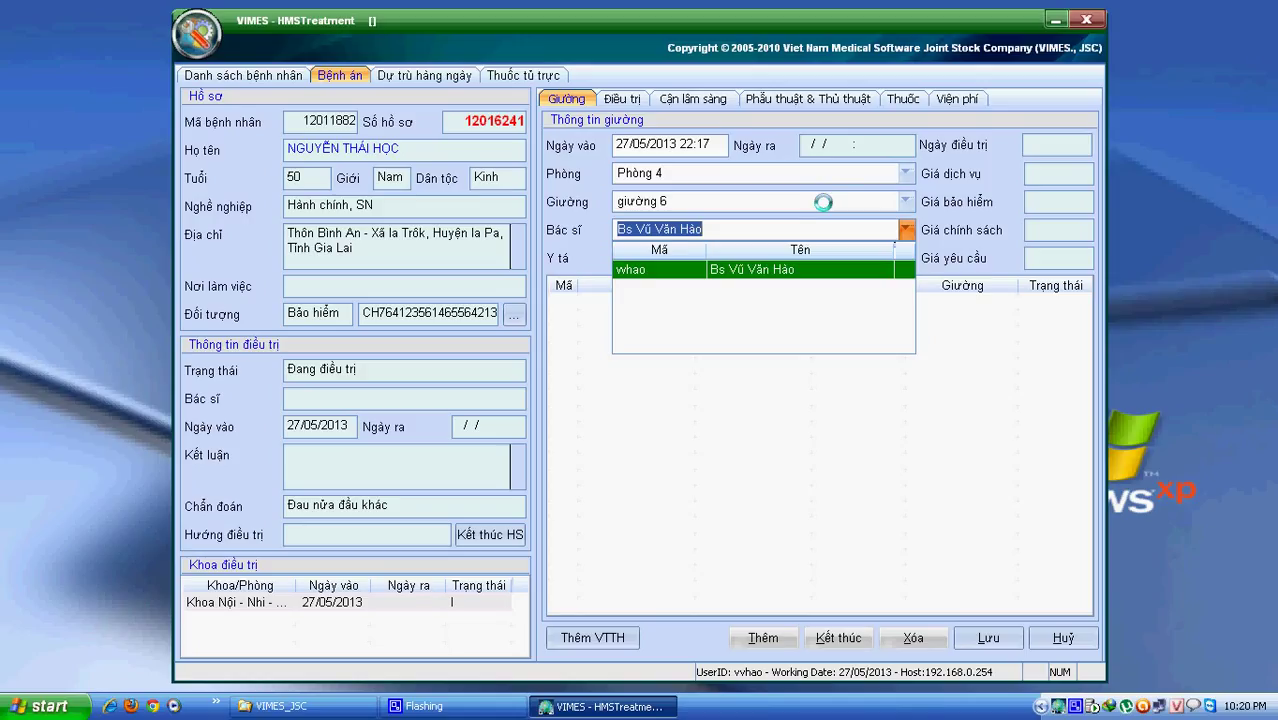
key("Return")
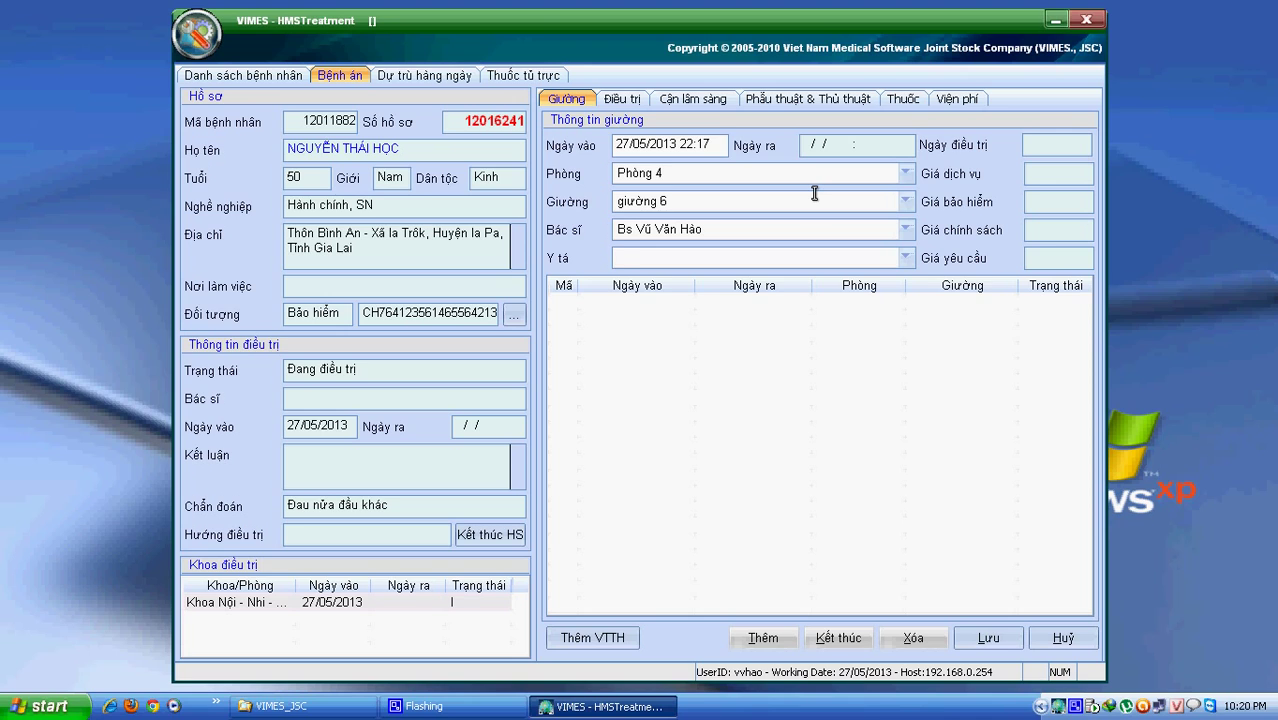
Assign the last nurse matching "d" in the Y tá field, save the bed entry and select it in the bed list
type("d")
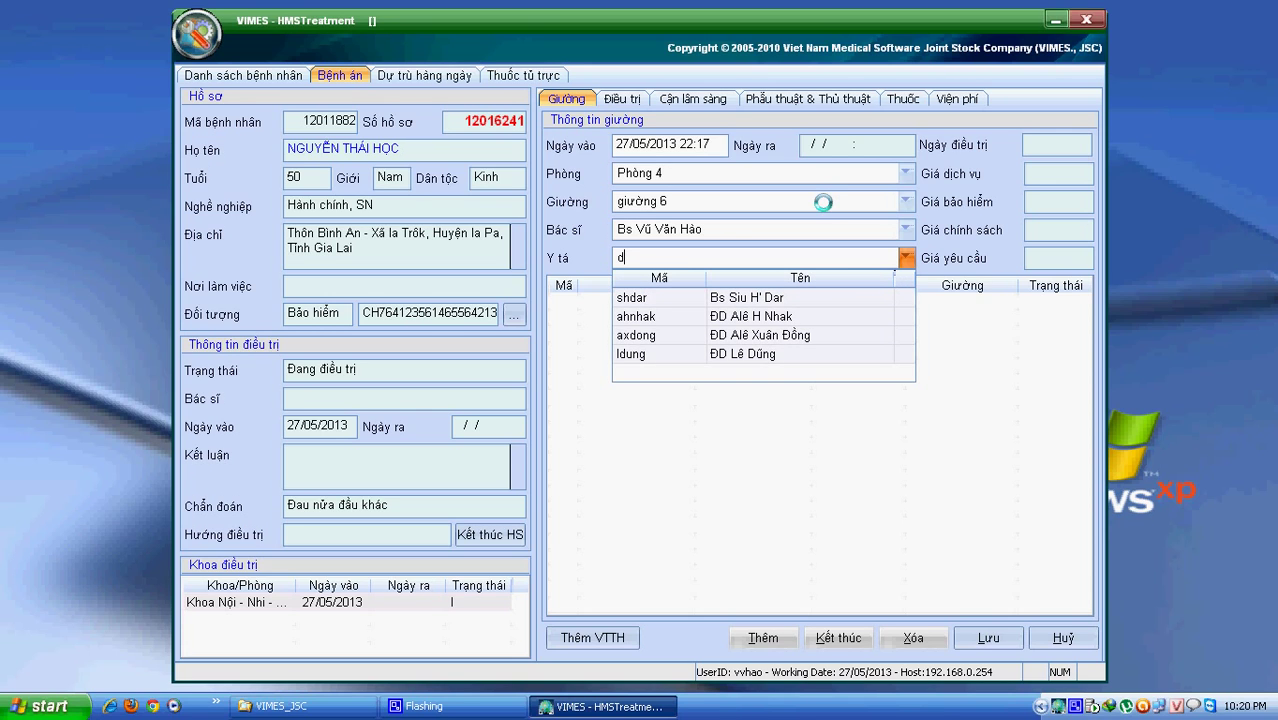
key("Down")
key("Down")
key("Down")
key("Down")
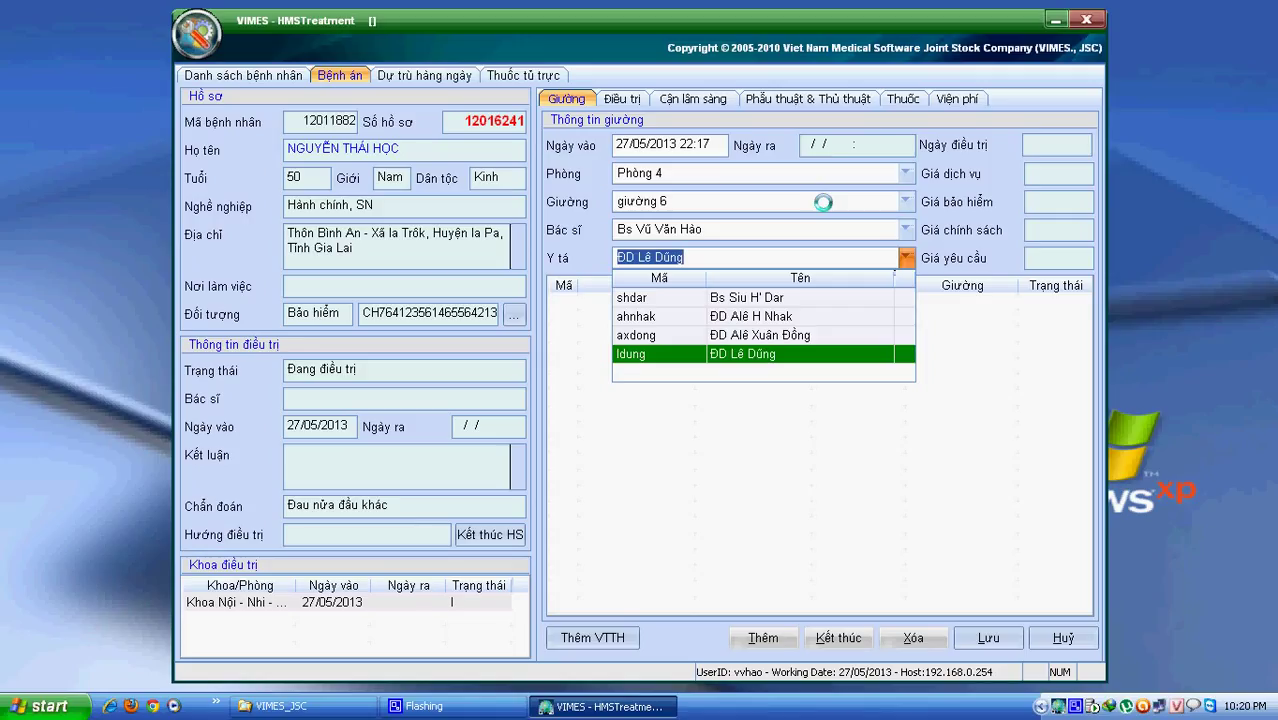
key("Return")
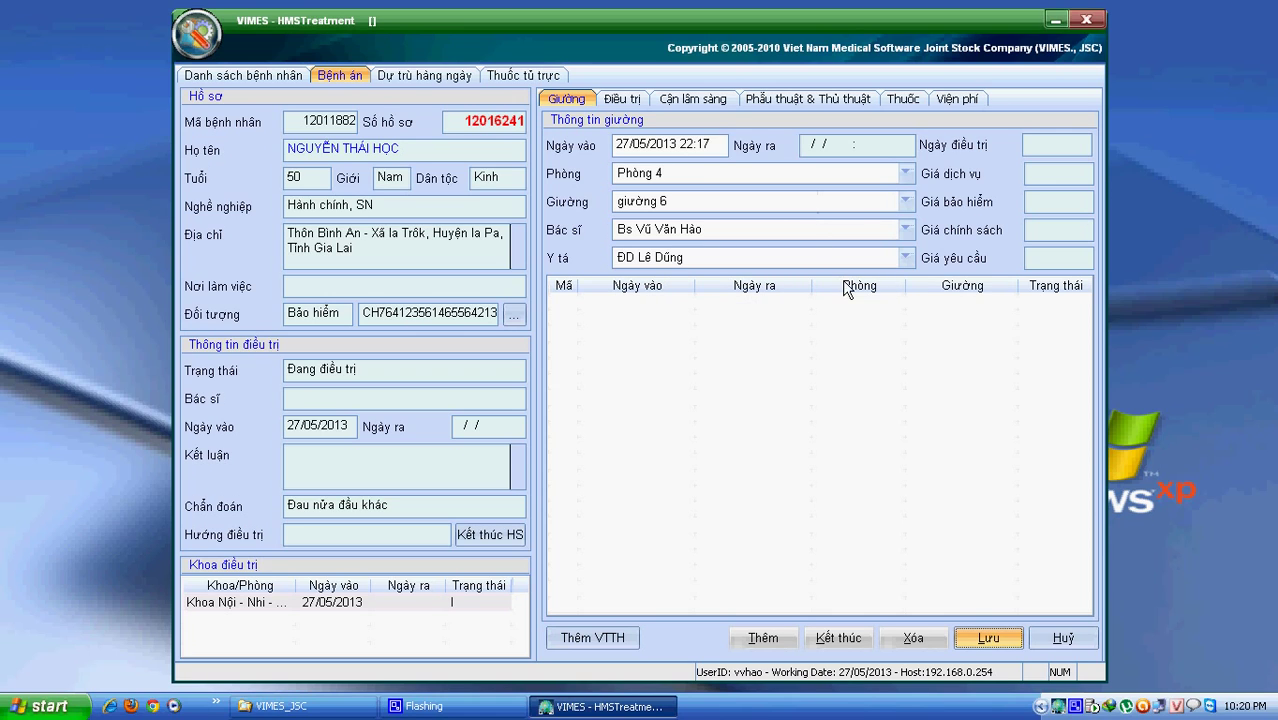
left_click(976, 638)
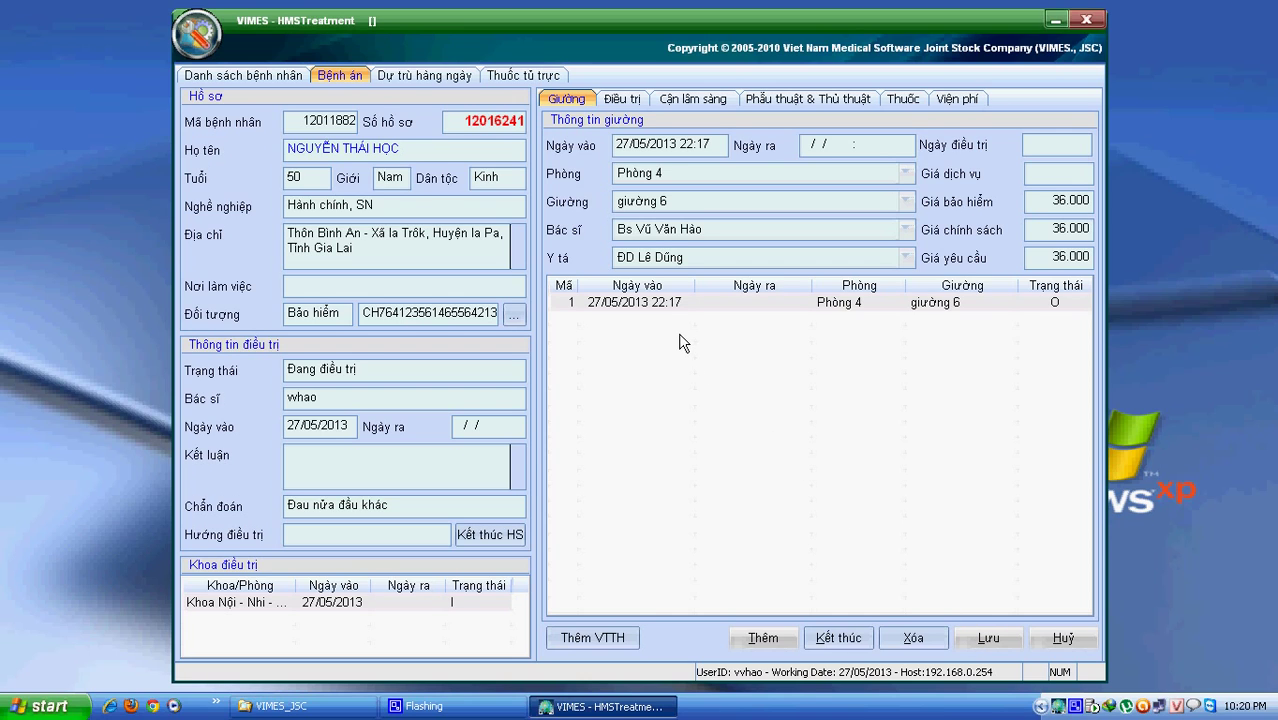
left_click(680, 308)
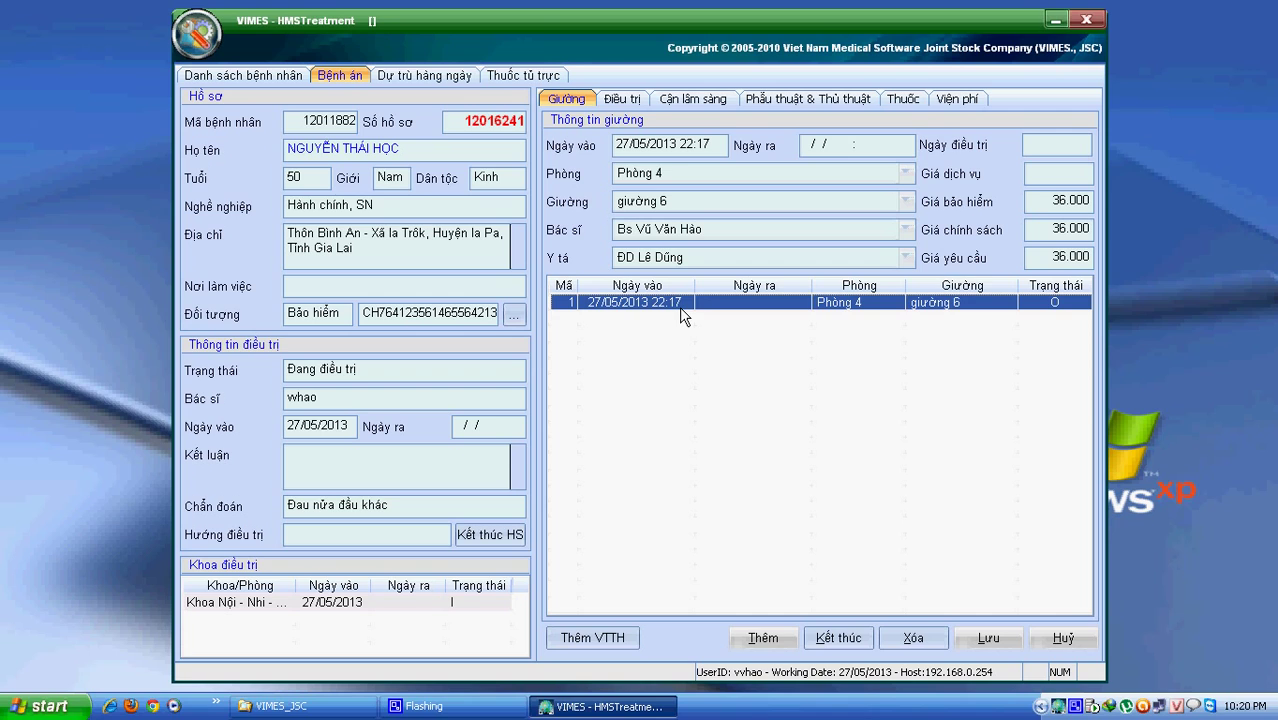
Start a new Cận lâm sàng request with the Xét nghiệm huyết học tests Tổng phân tích tế bào máu ngoại vi (40.000, first listed), Thời gian máu chảy and Co cục máu đông
left_click(676, 108)
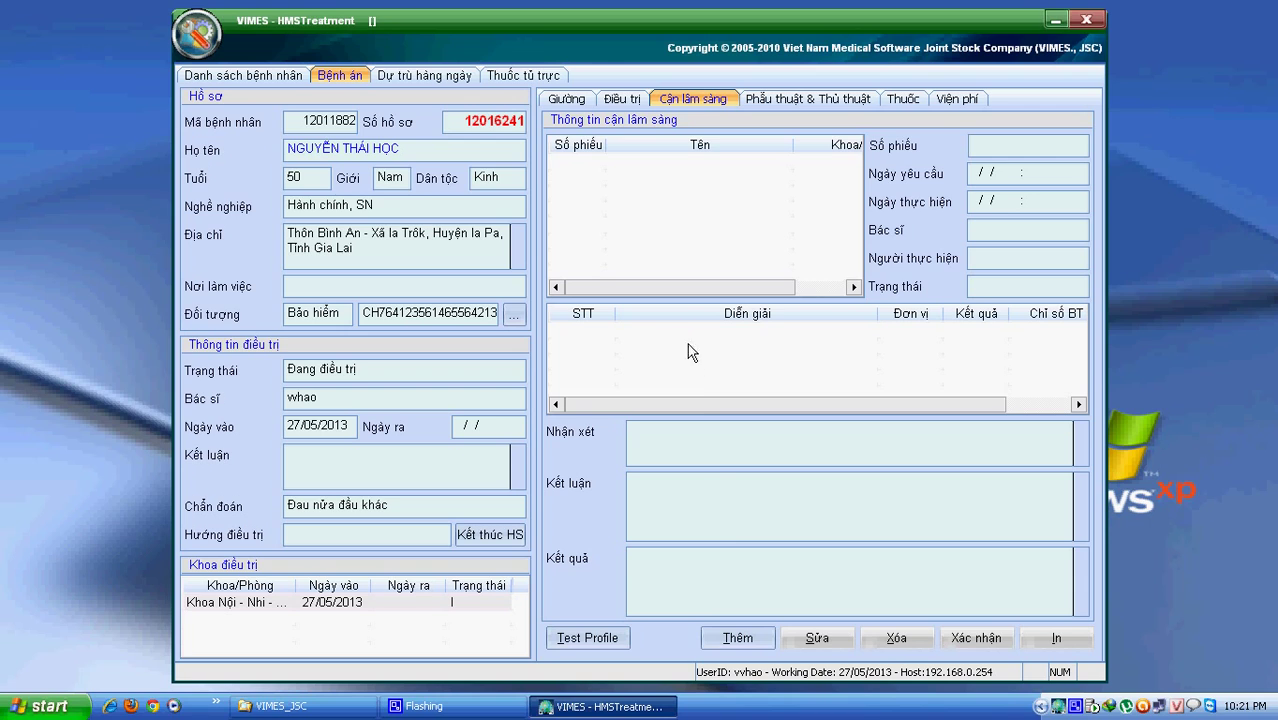
left_click(740, 637)
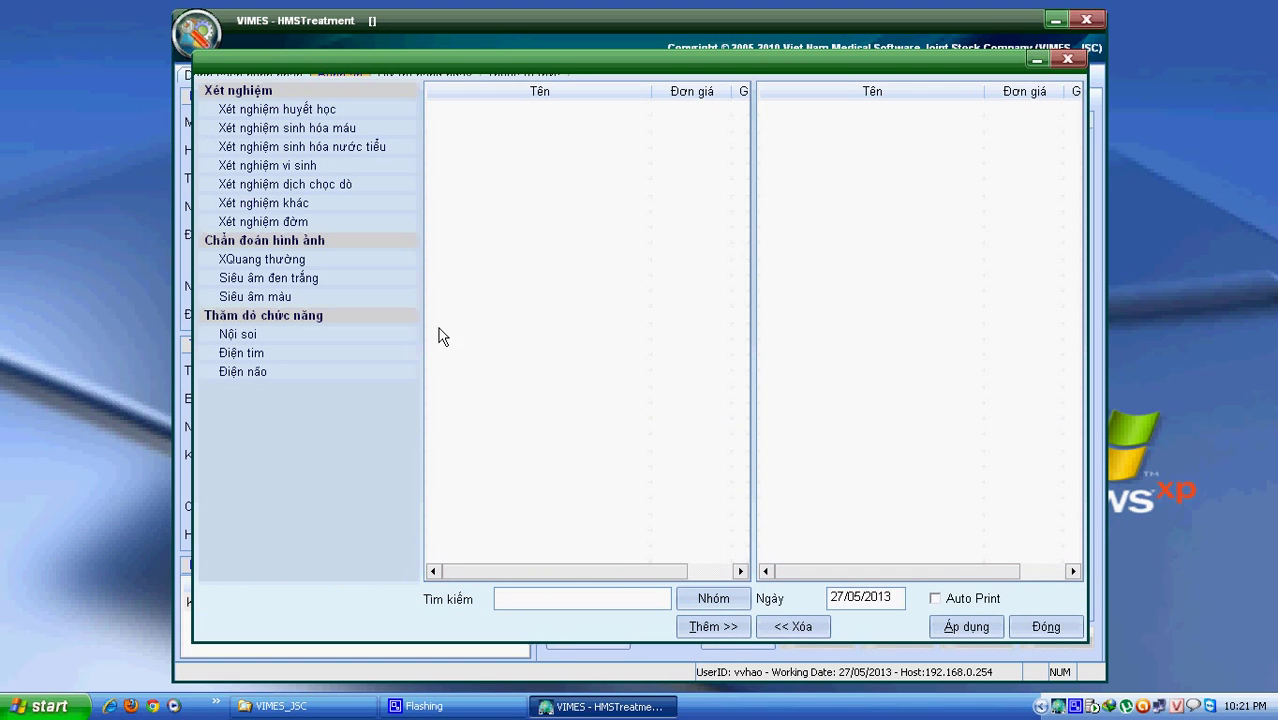
left_click(311, 119)
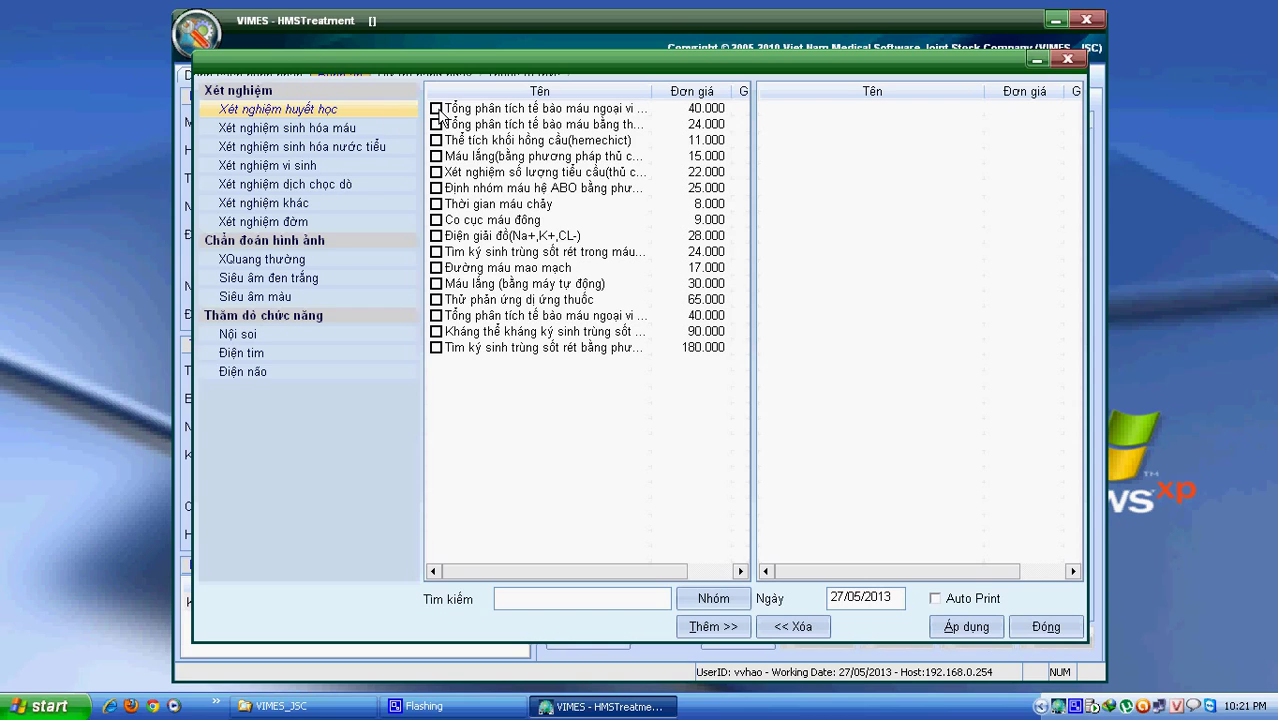
double_click(506, 110)
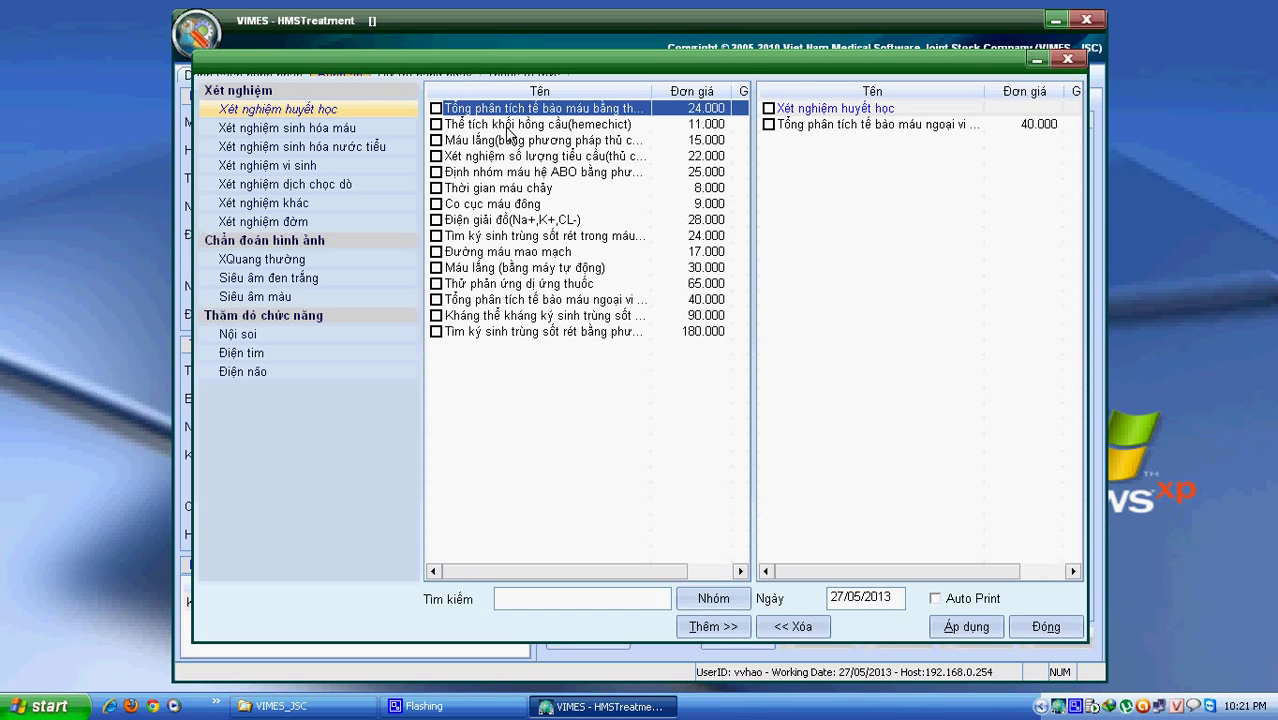
double_click(504, 191)
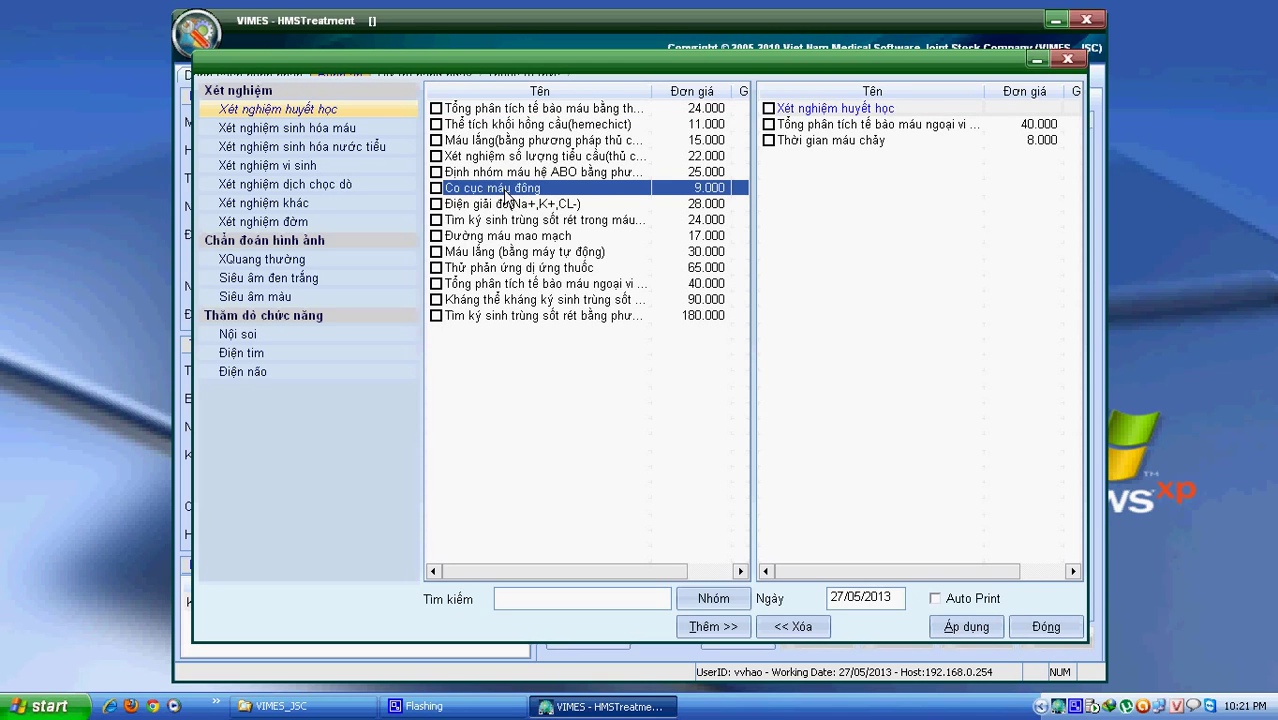
double_click(504, 191)
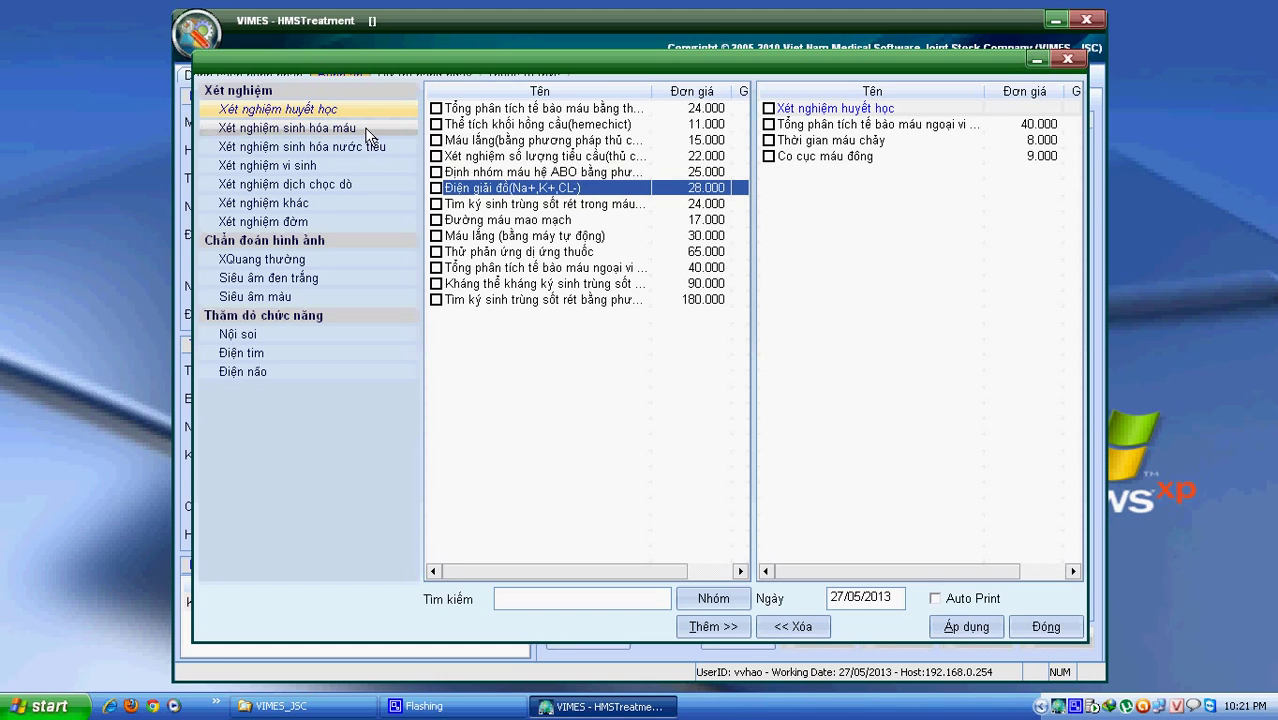
Add the urine test Nước tiểu 10 thông số (máy) and the X-rays Chụp tim phổi thẳng and Chụp tim phổi nghiêng, and apply the request
left_click(309, 147)
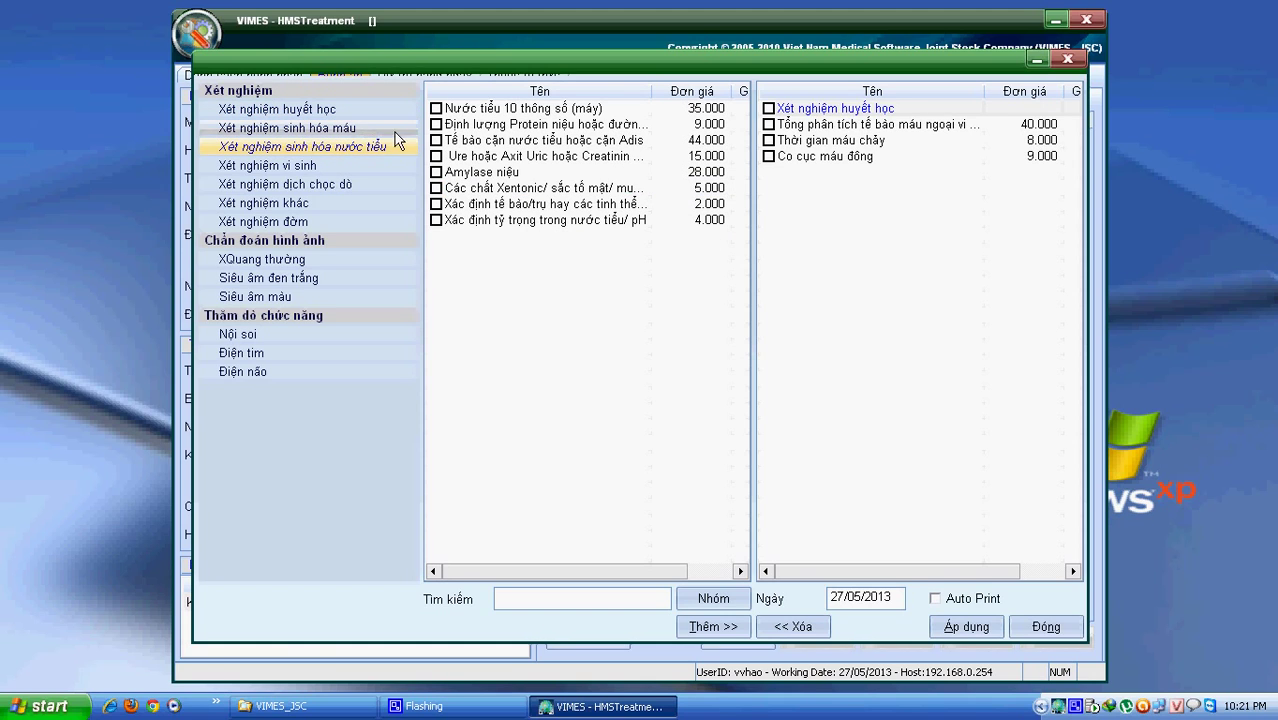
double_click(466, 108)
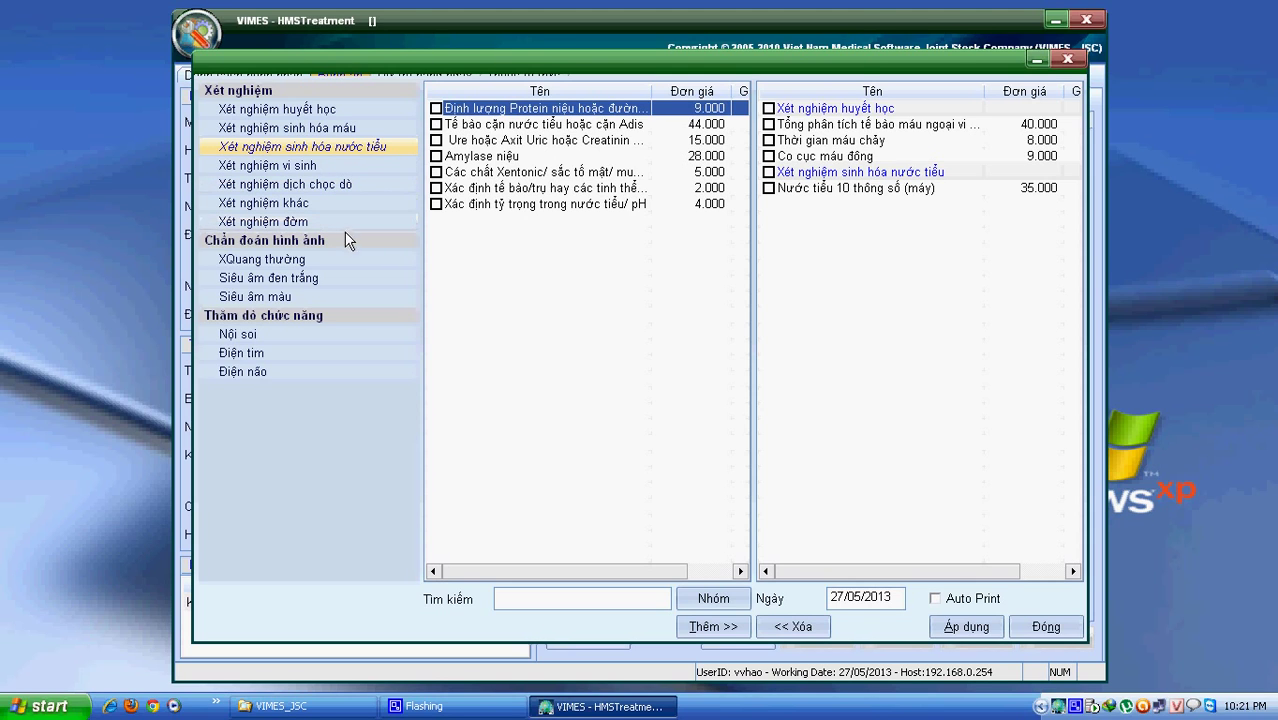
left_click(300, 261)
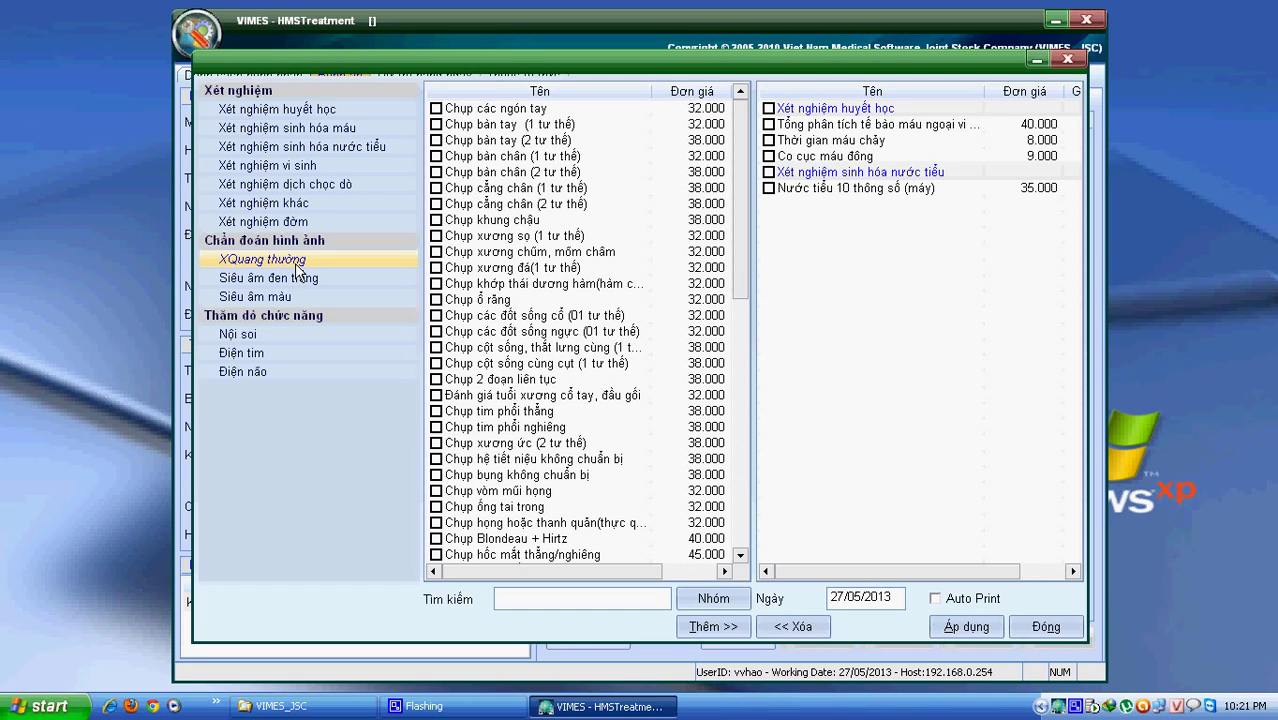
double_click(505, 411)
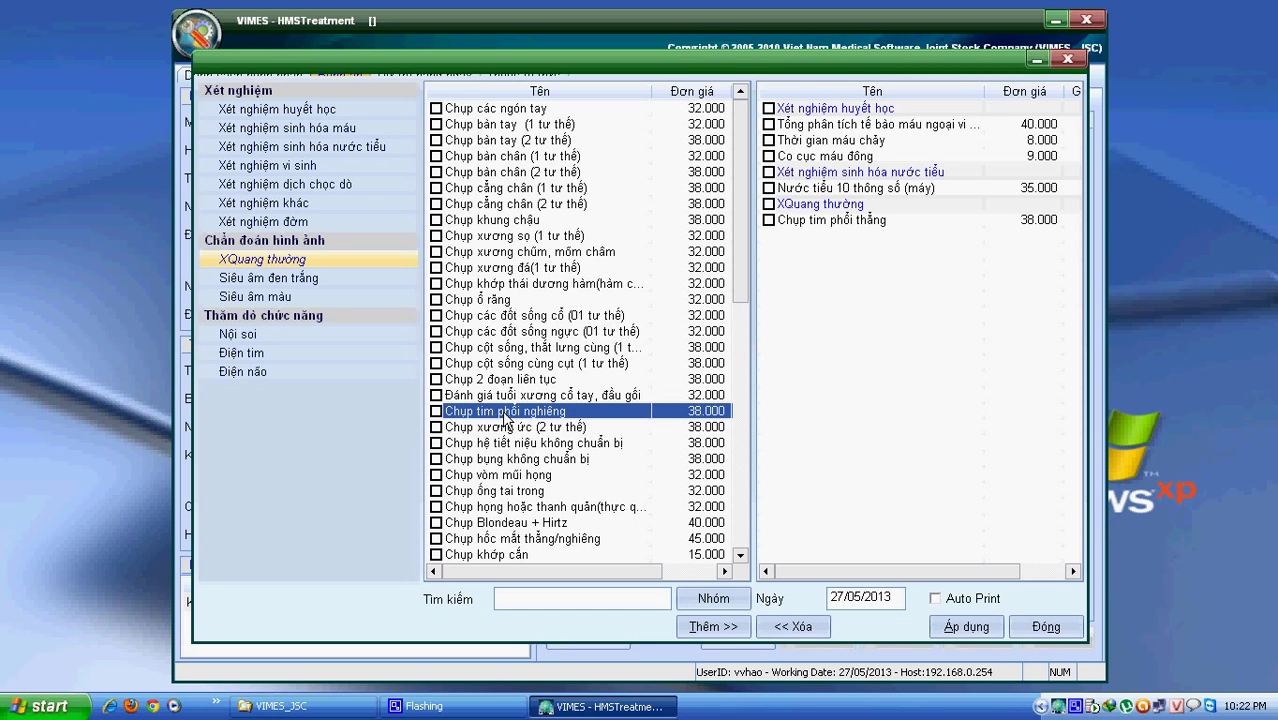
double_click(504, 413)
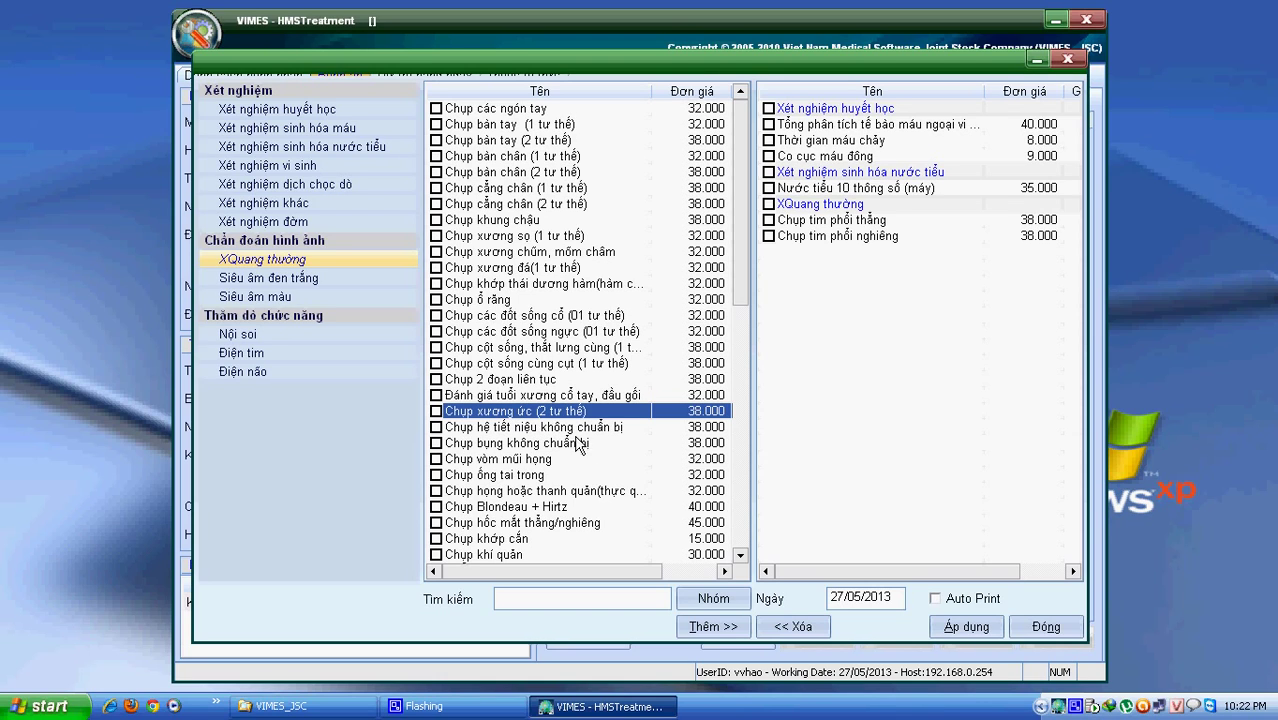
left_click(968, 627)
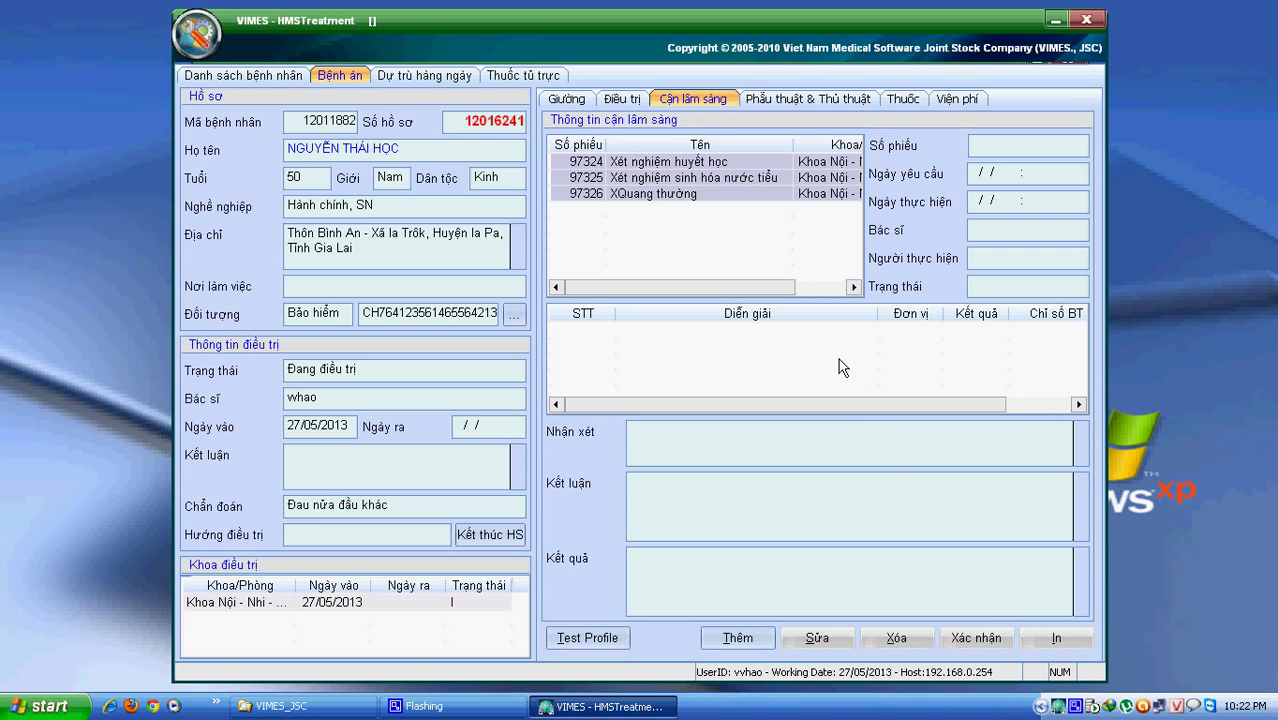
Print the Xét nghiệm huyết học request slip on the Samsung ML-1640 Series, and view the urine test and XQuang thường requests
left_click(706, 164)
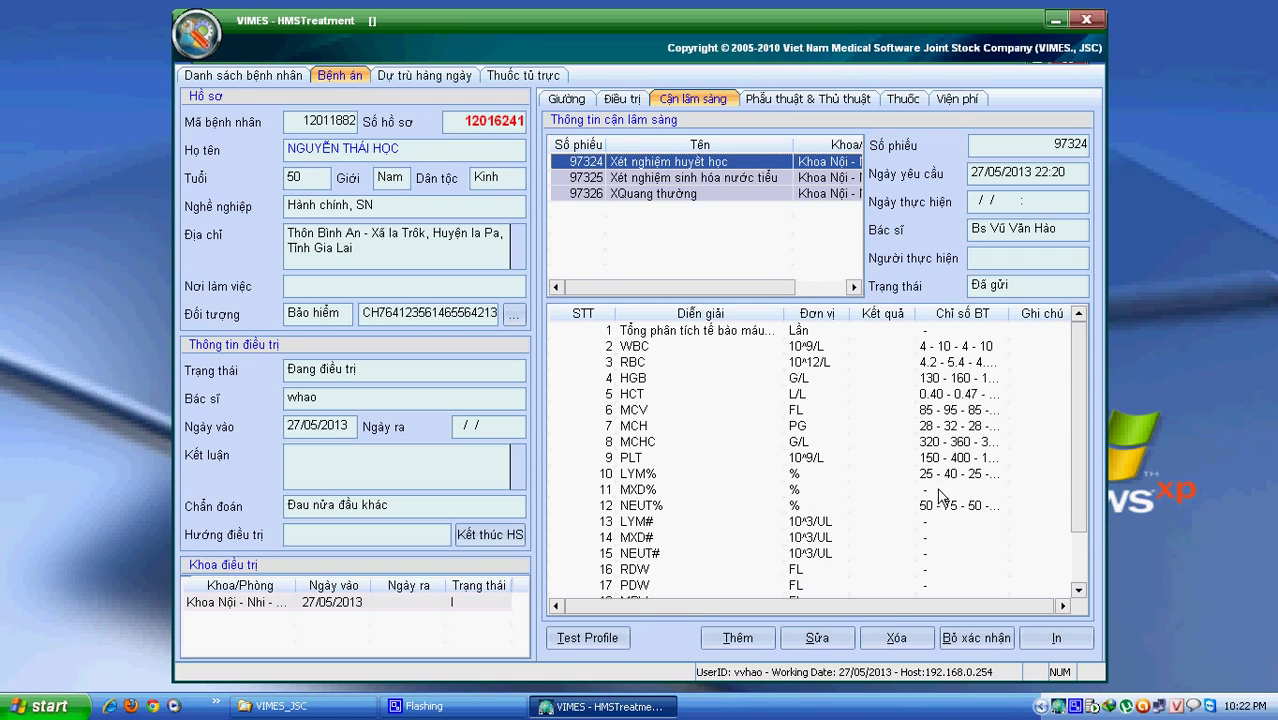
left_click(1036, 636)
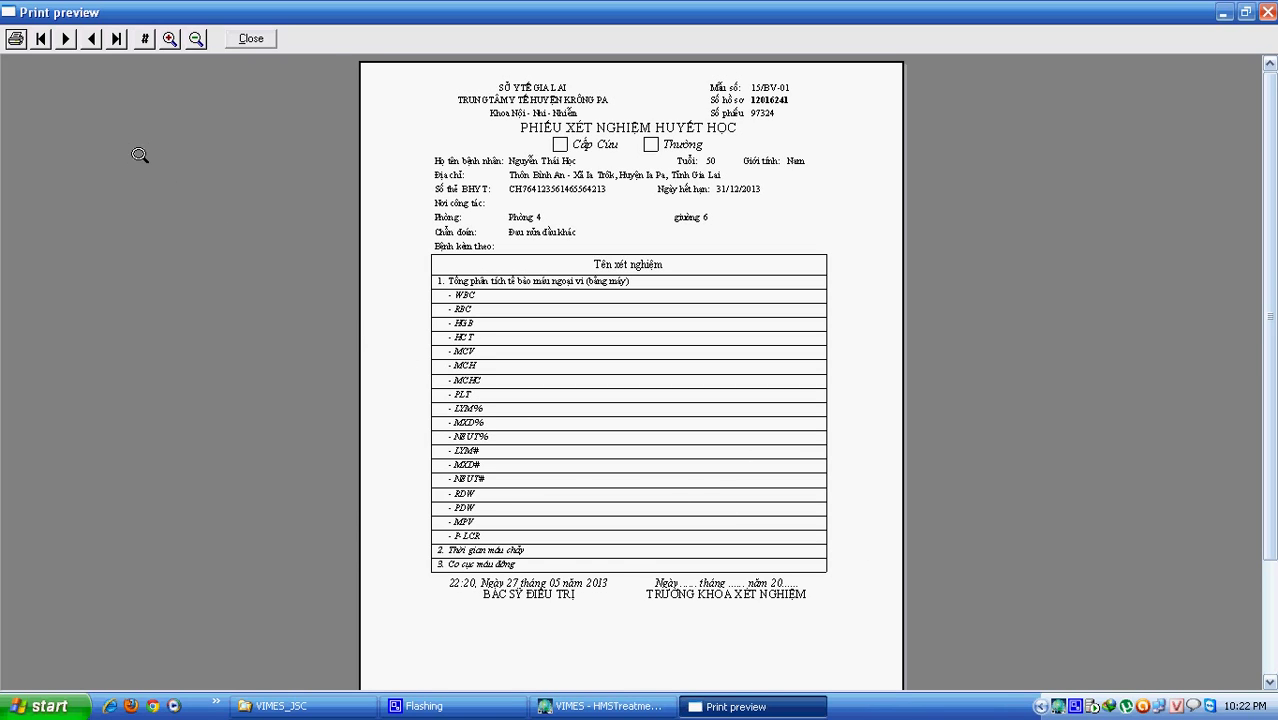
left_click(16, 39)
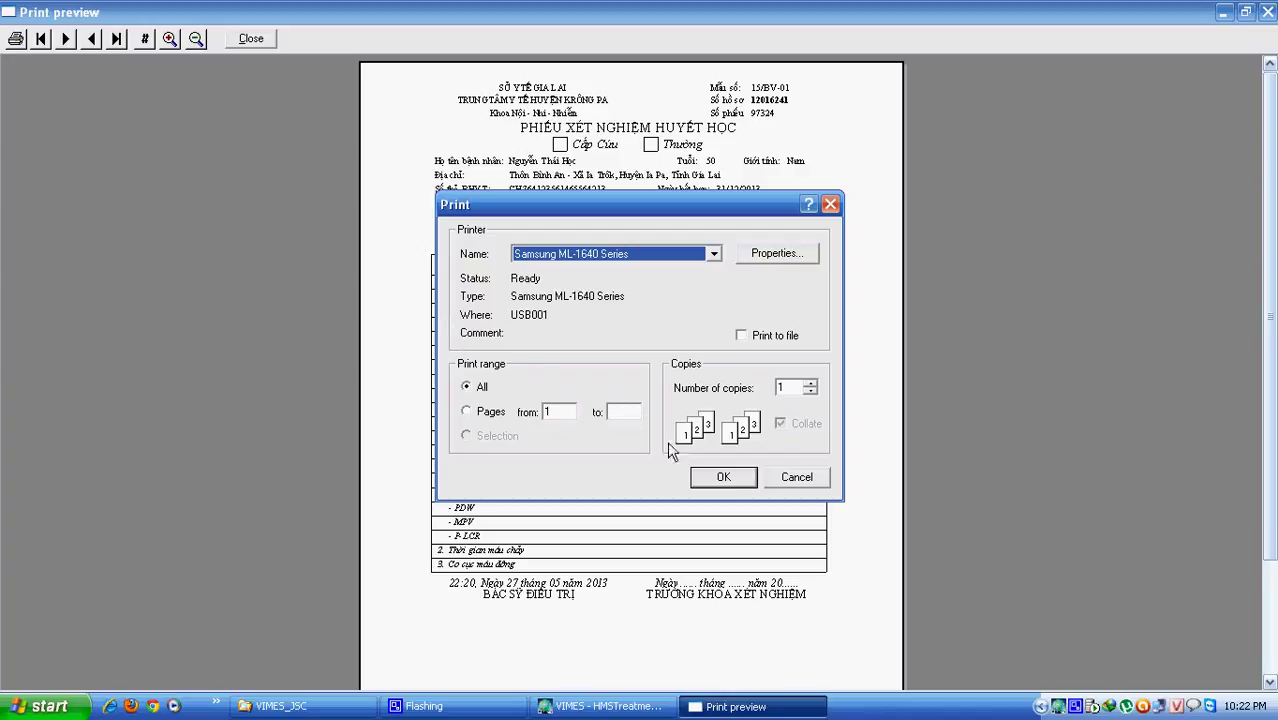
left_click(726, 478)
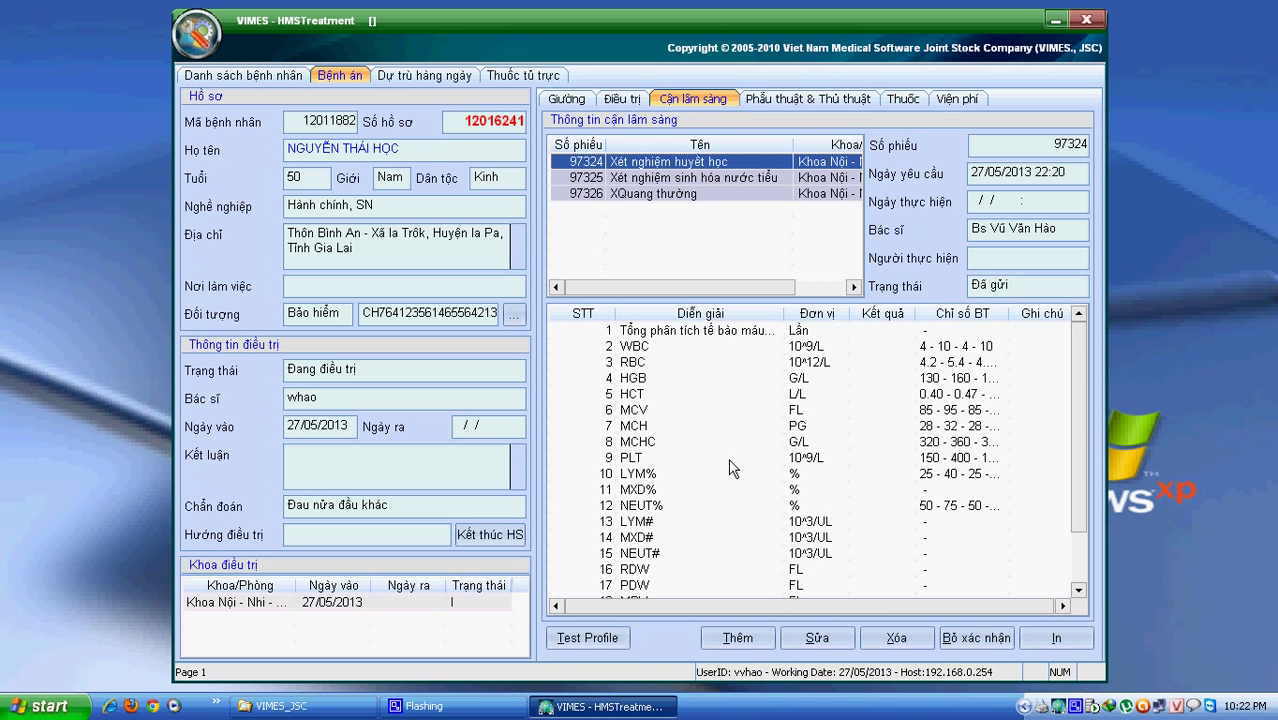
left_click(690, 183)
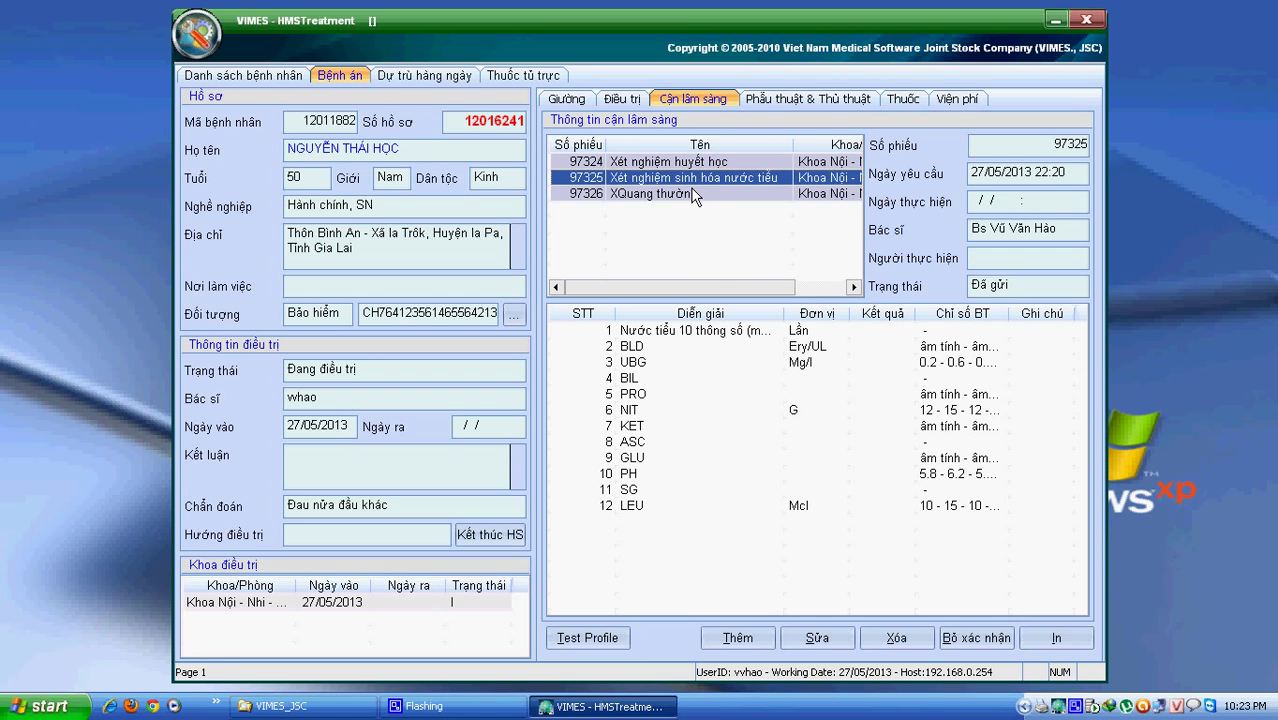
left_click(694, 193)
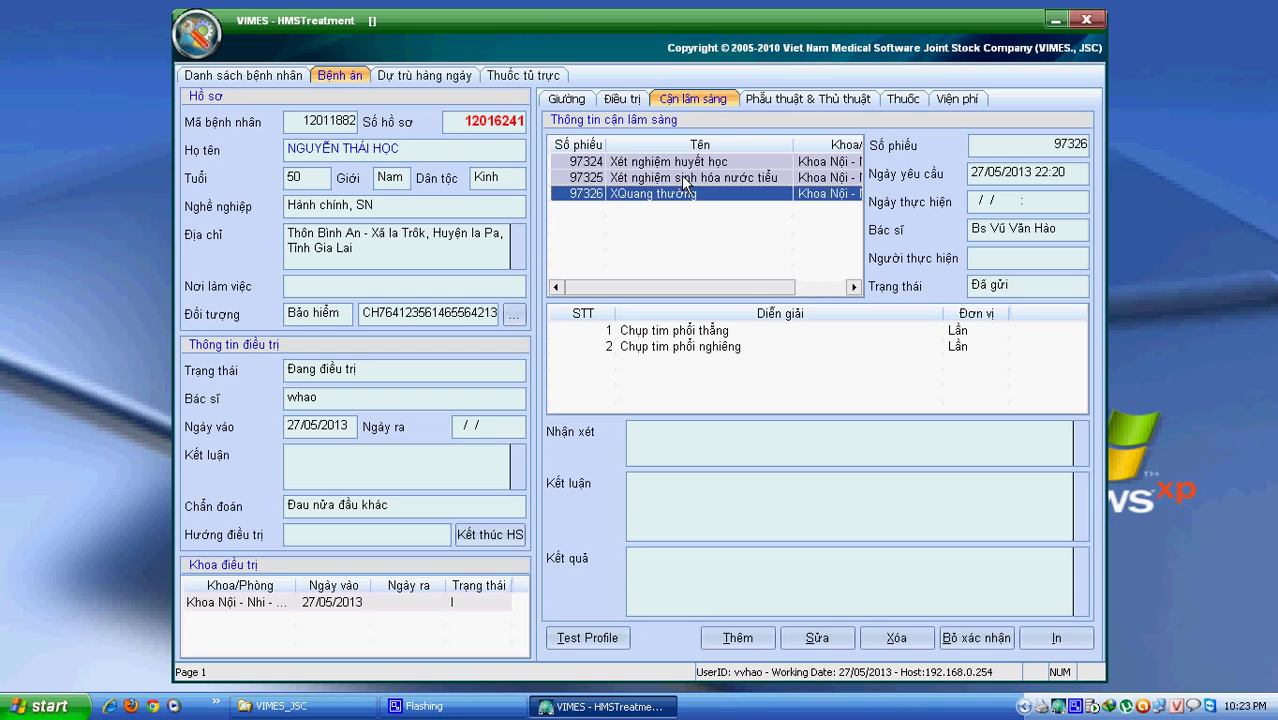
Add a new Phẫu thuật & Thủ thuật entry, search procedures for "rửa" and set Tên to Chọc rửa màng phổi
left_click(770, 100)
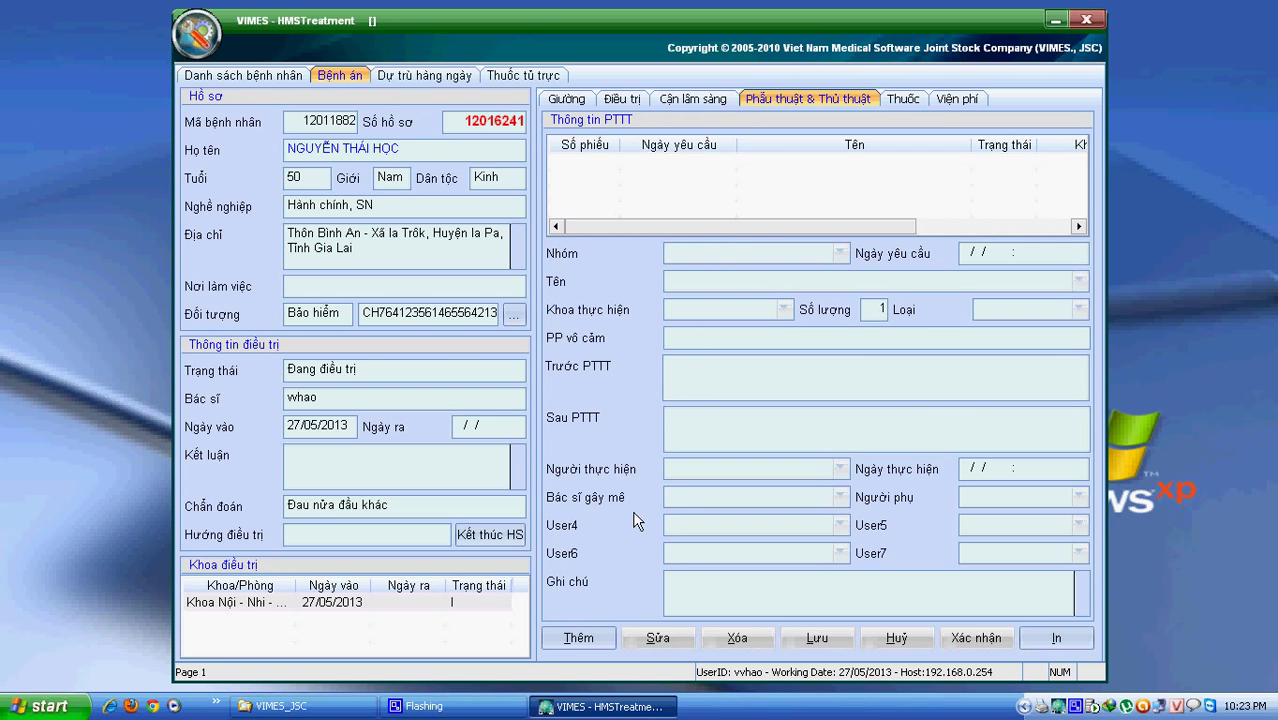
left_click(578, 638)
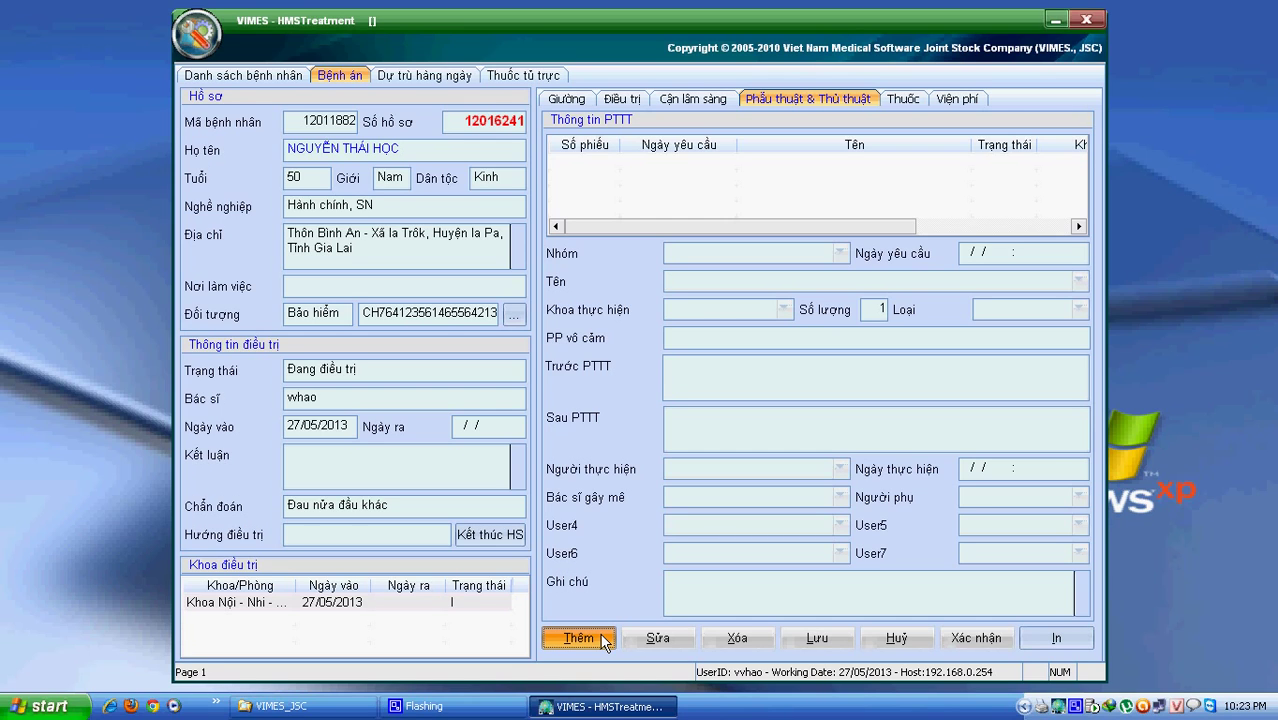
left_click(604, 641)
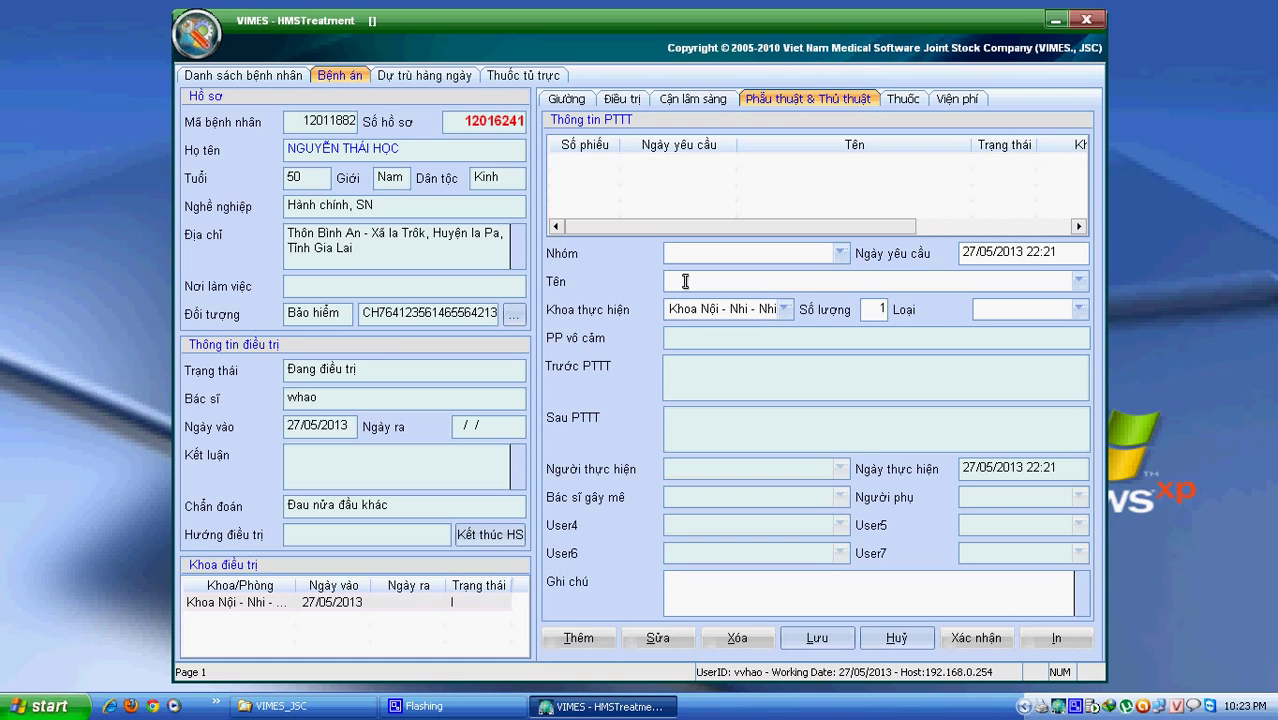
type("r")
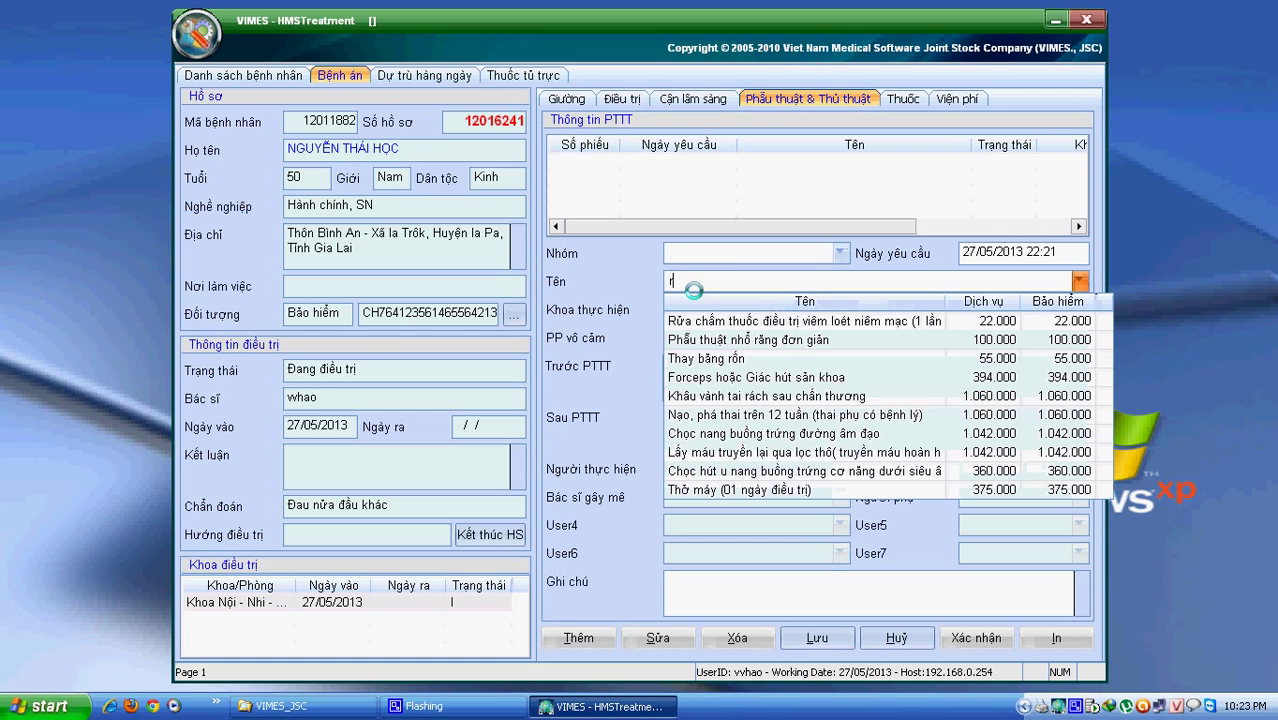
type("uwar")
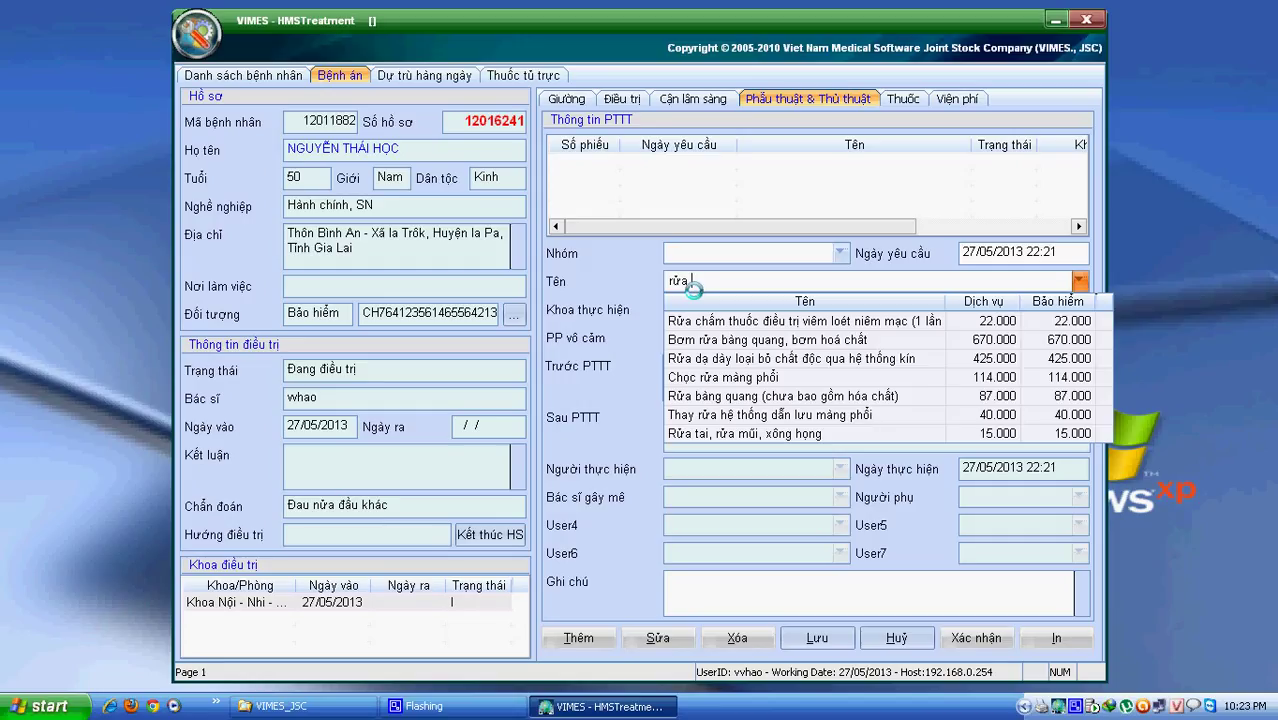
key("Down")
key("Down")
key("Down")
key("Down")
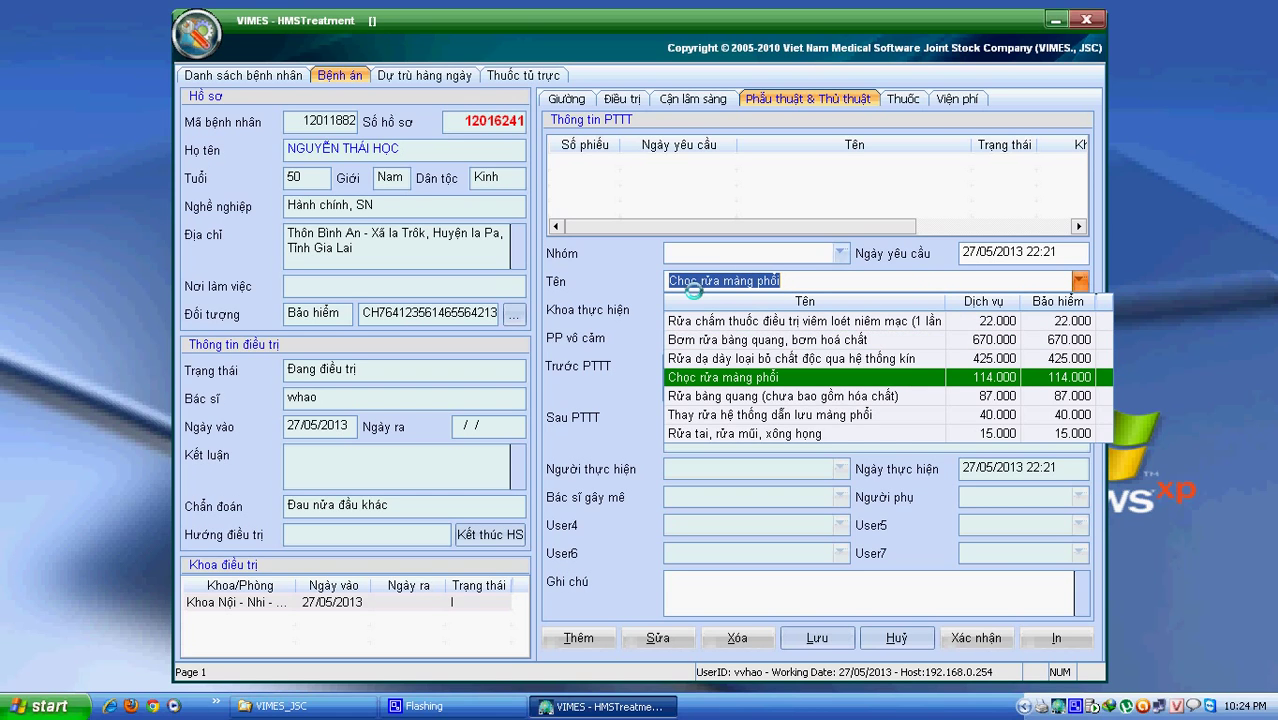
key("Return")
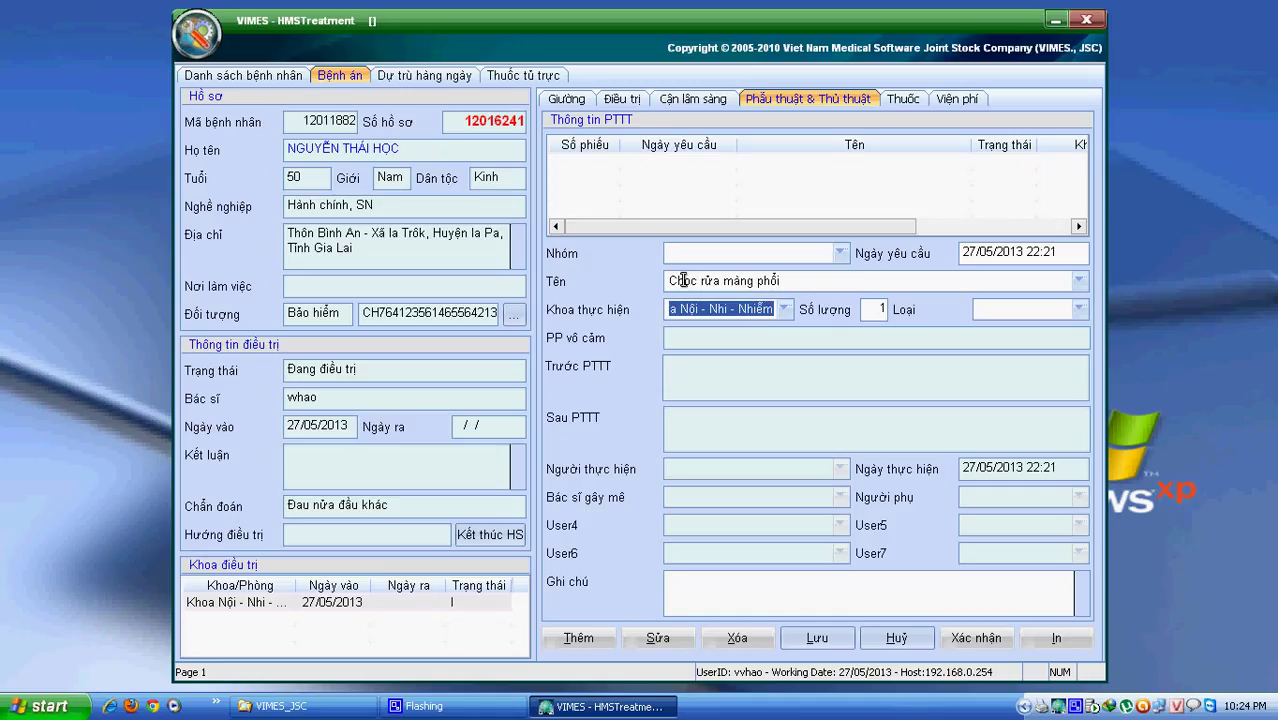
Set the procedure's Loại to Tiểu phẫu and save the procedure entry
key("Tab")
key("Tab")
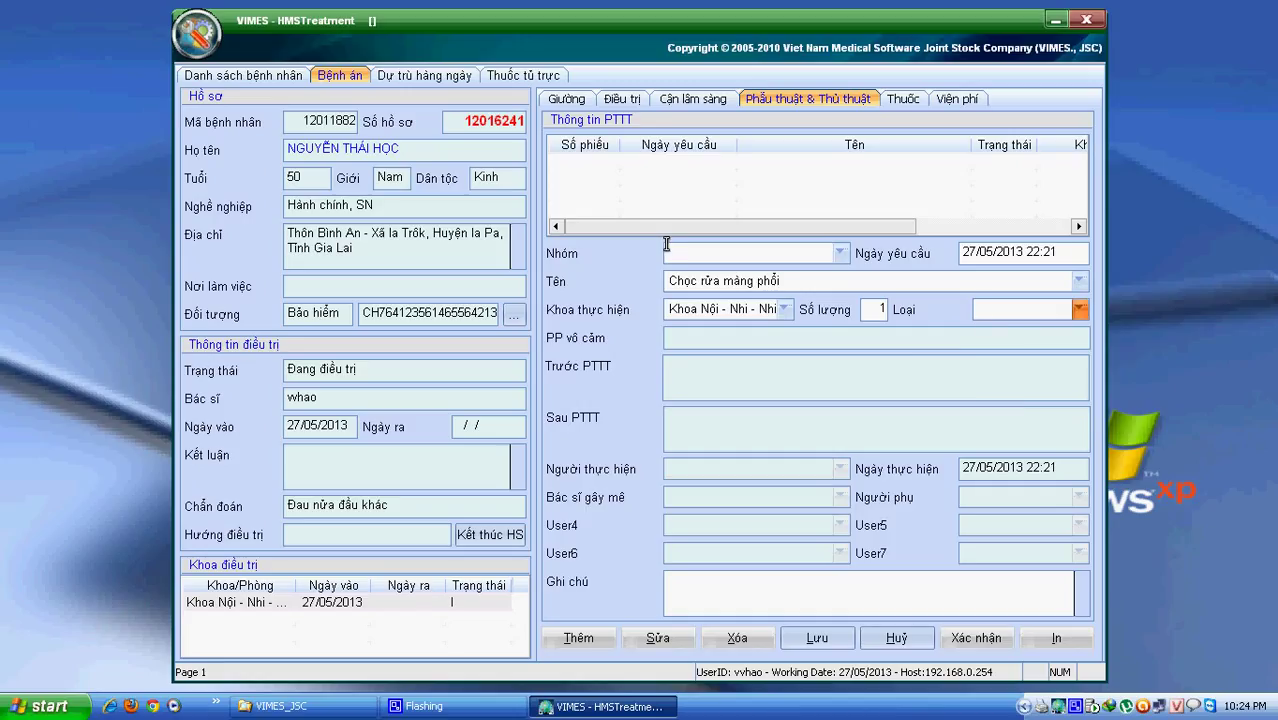
key("F4")
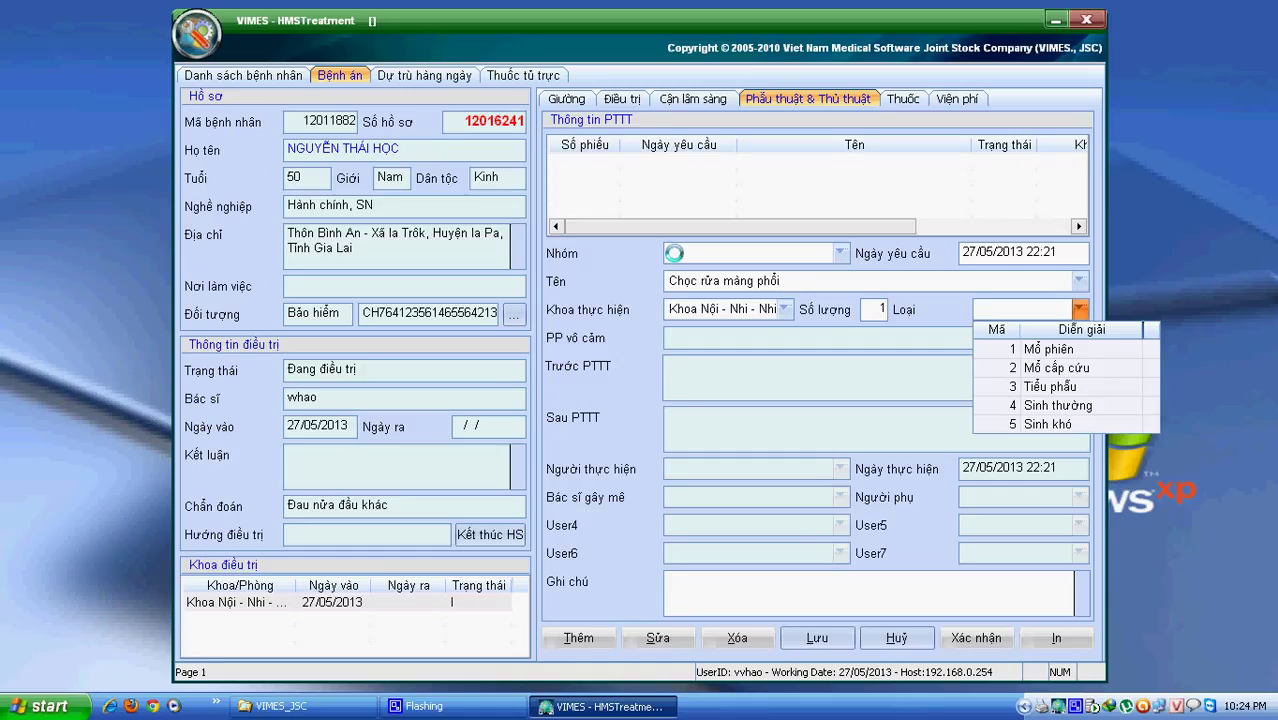
key("Down")
key("Down")
key("Down")
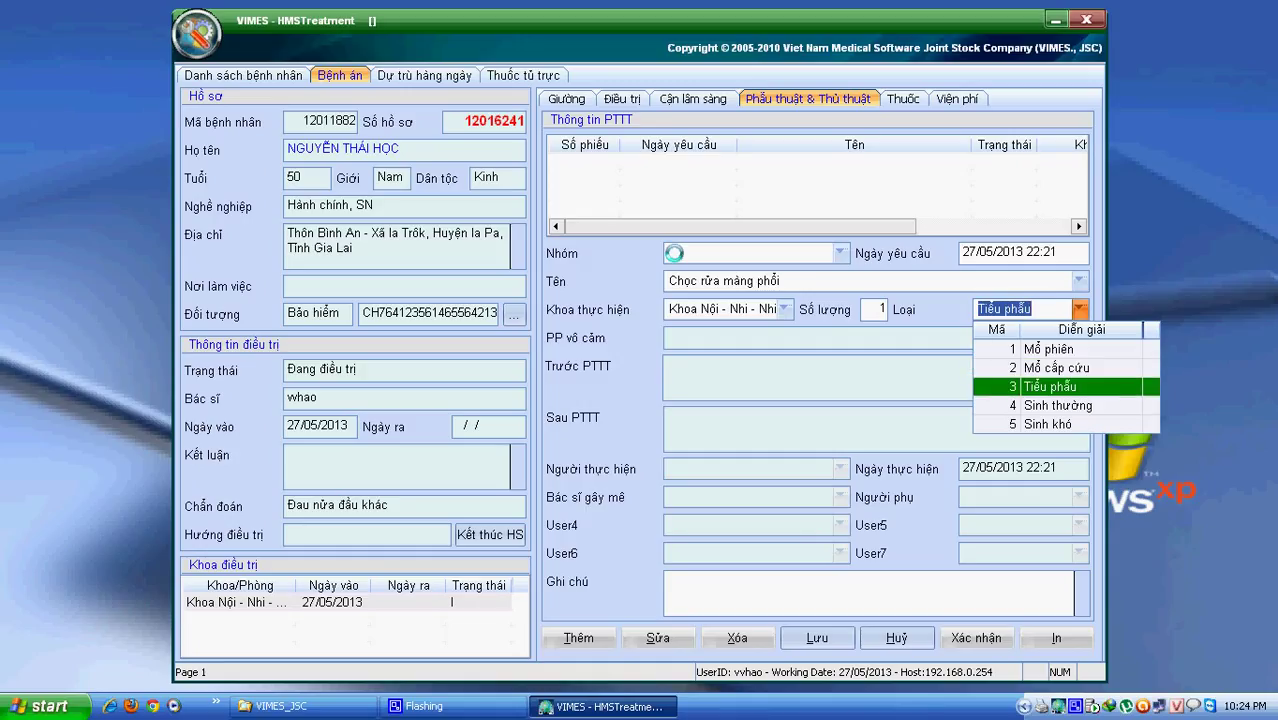
key("Return")
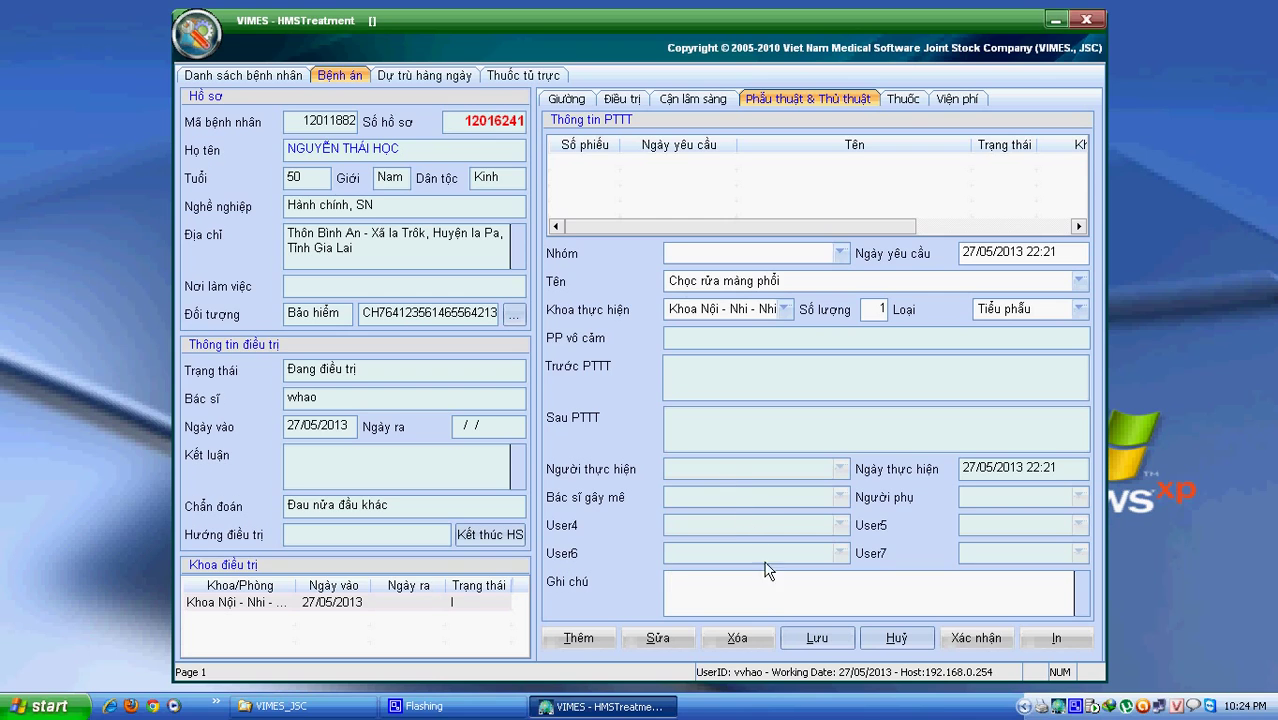
left_click(796, 640)
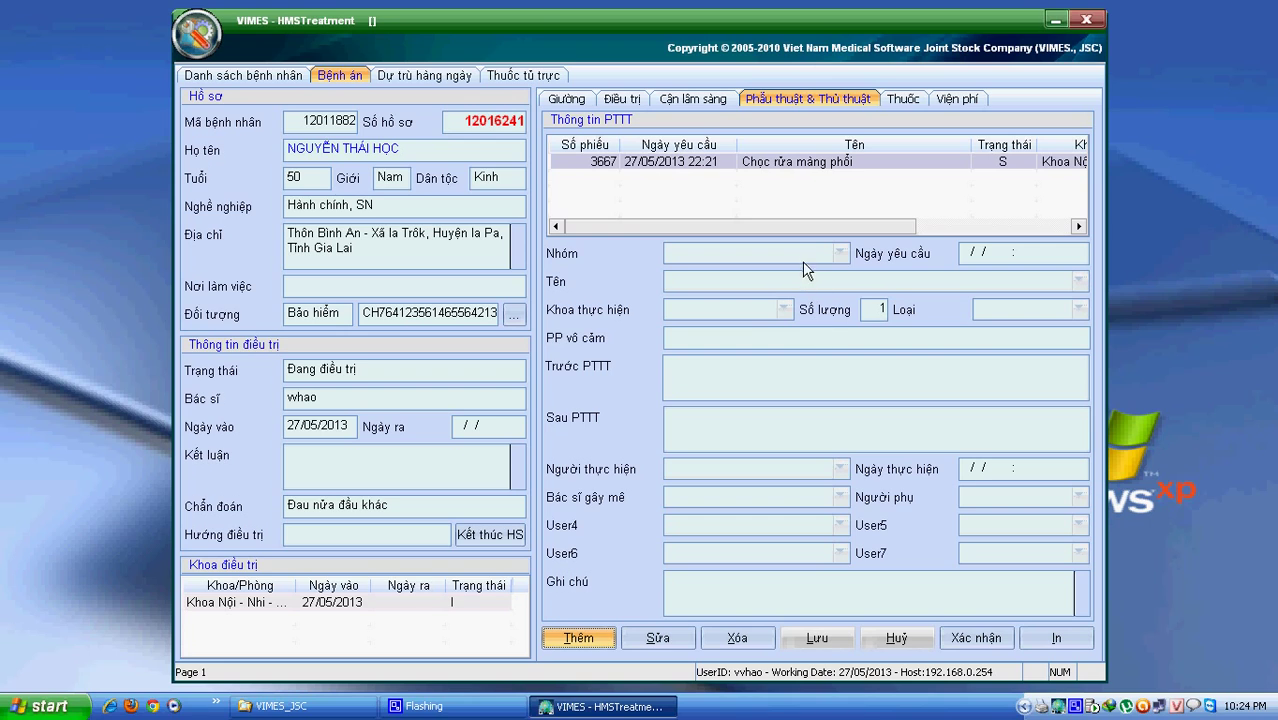
Start a Thêm thuốc & vật tư y tế entry for the Chọc rửa màng phổi procedure, with Kho set to Tủ trực Khoa Nội - Nhi
left_click(805, 165)
left_click(807, 173)
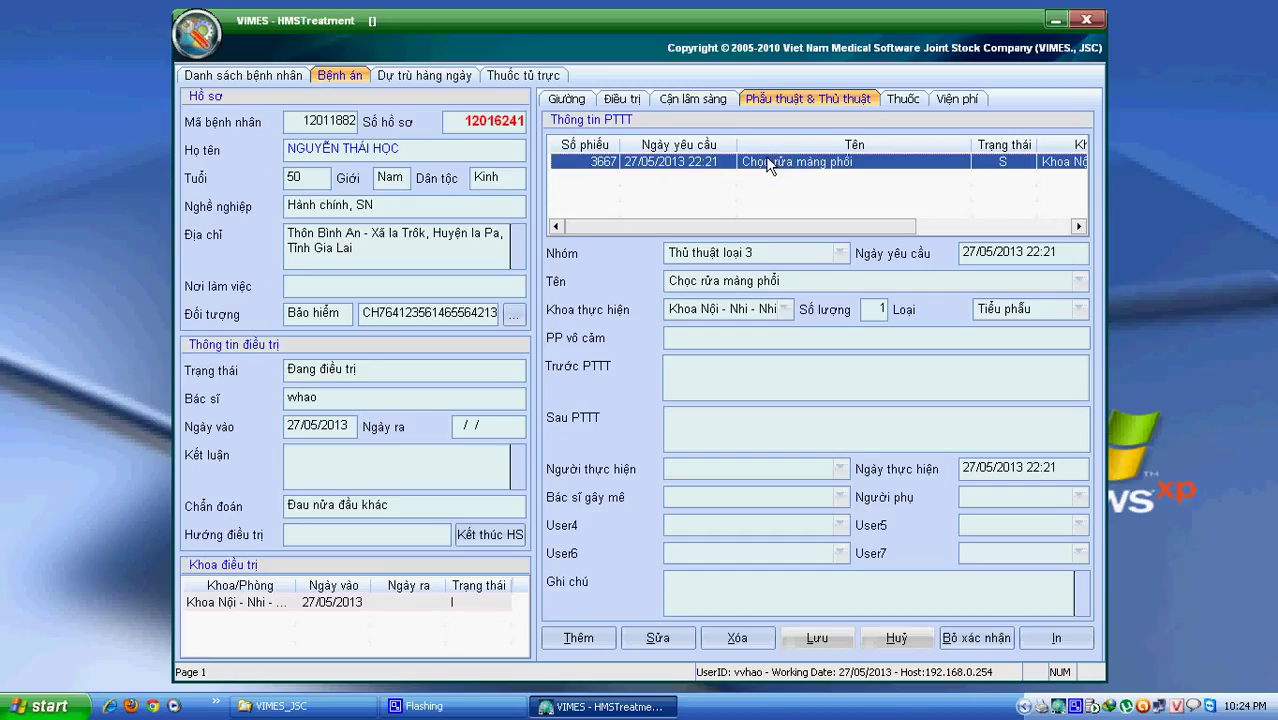
right_click(768, 160)
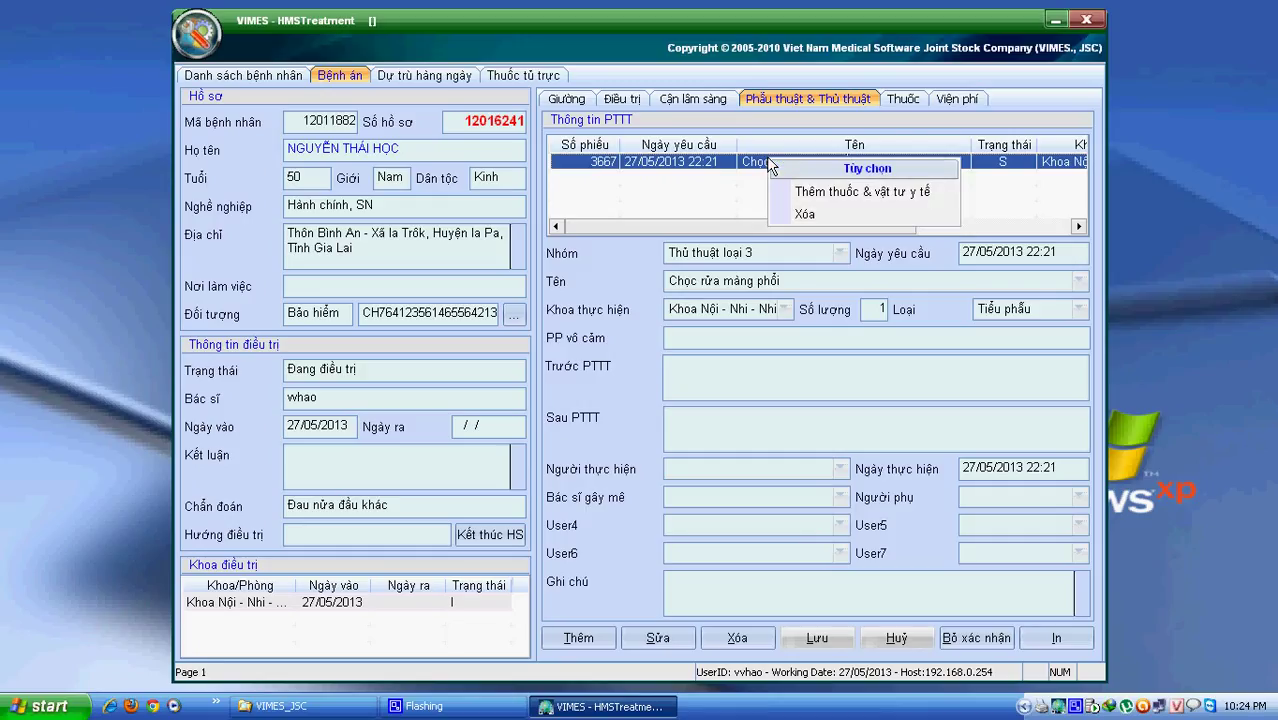
left_click(875, 193)
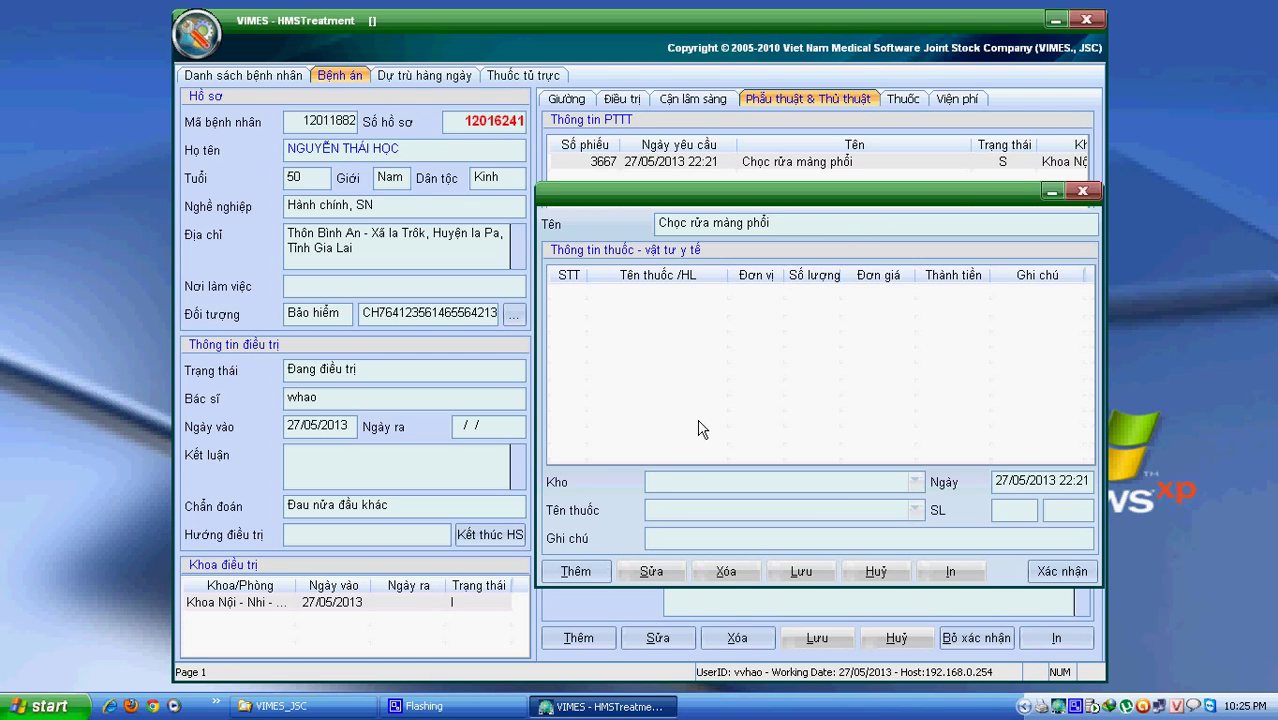
left_click(595, 569)
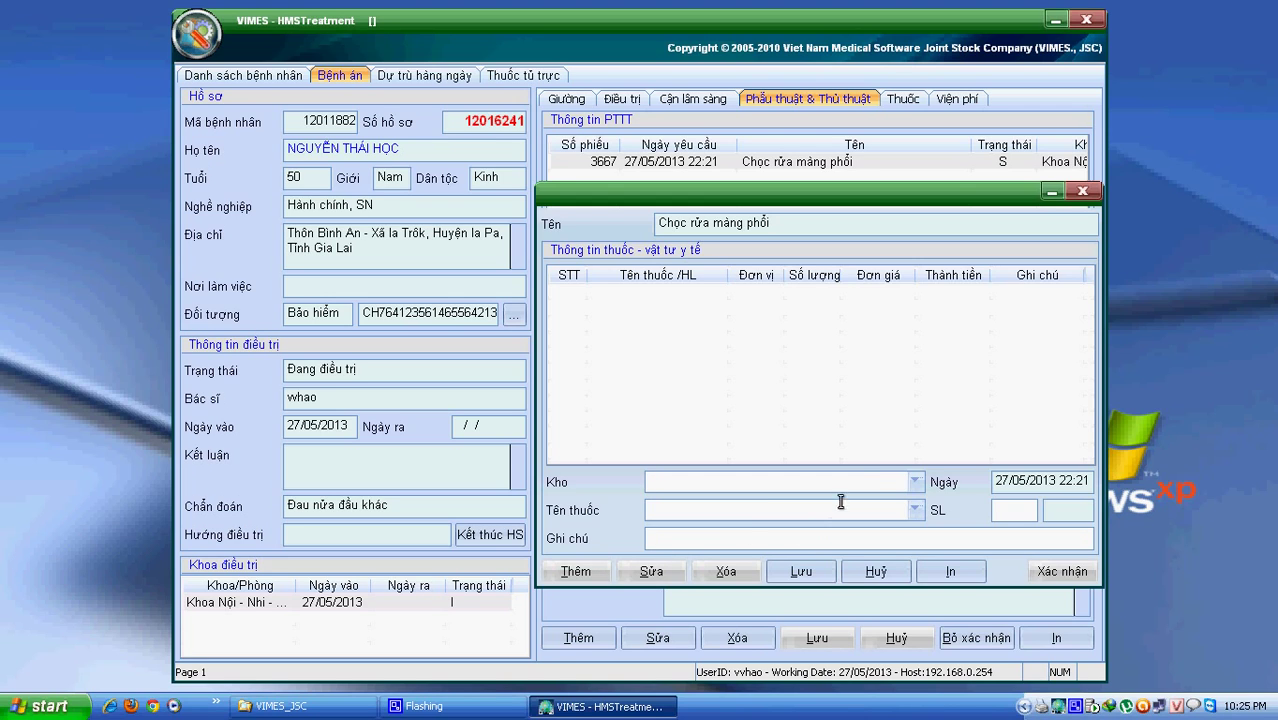
left_click(917, 483)
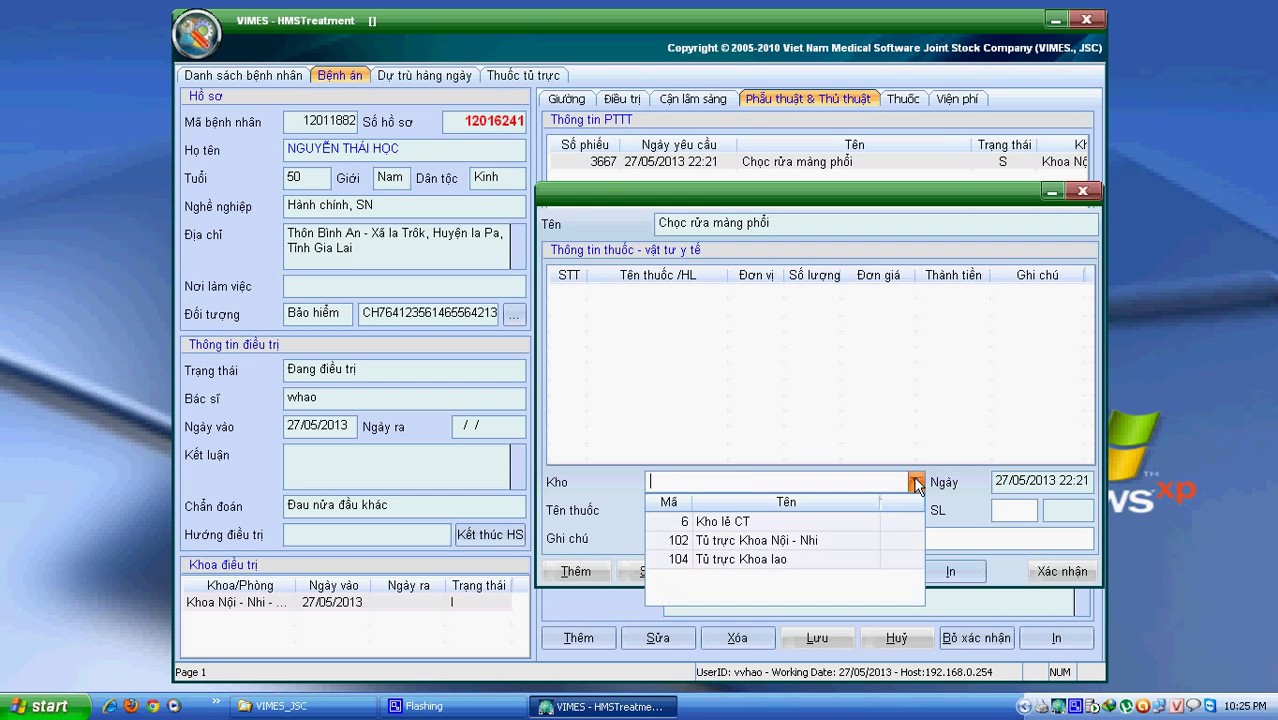
left_click(858, 540)
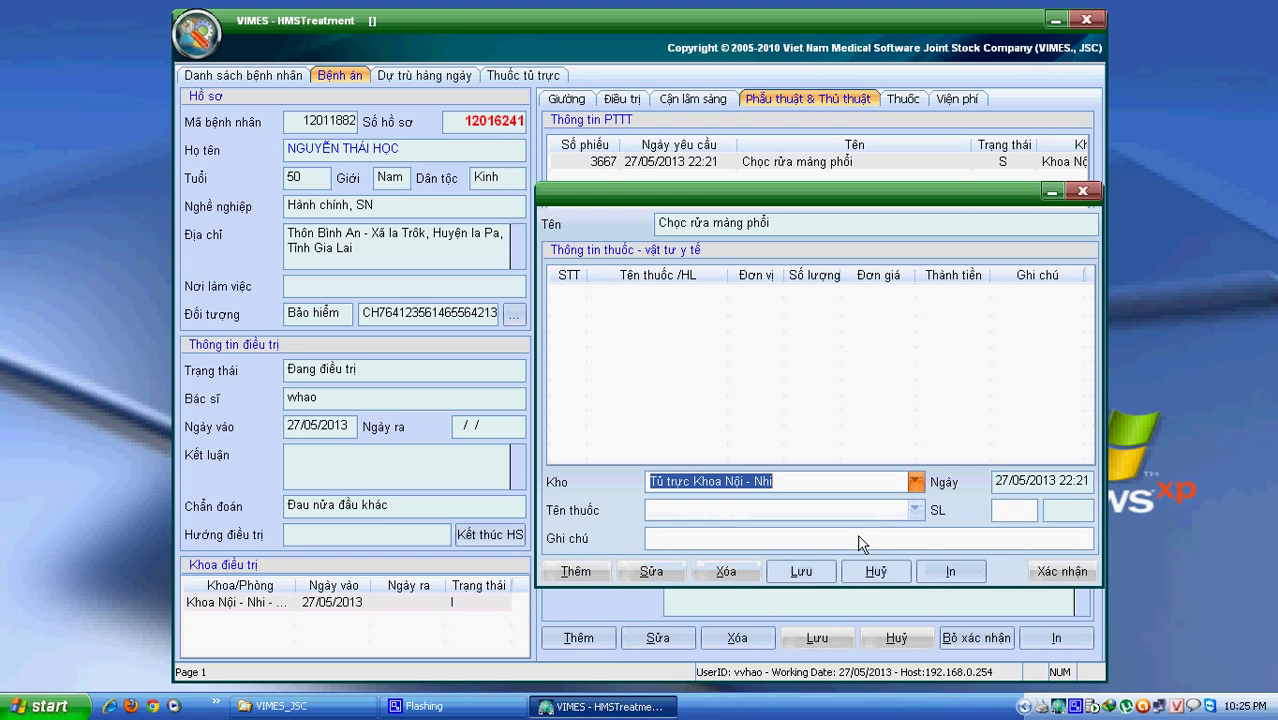
left_click(854, 512)
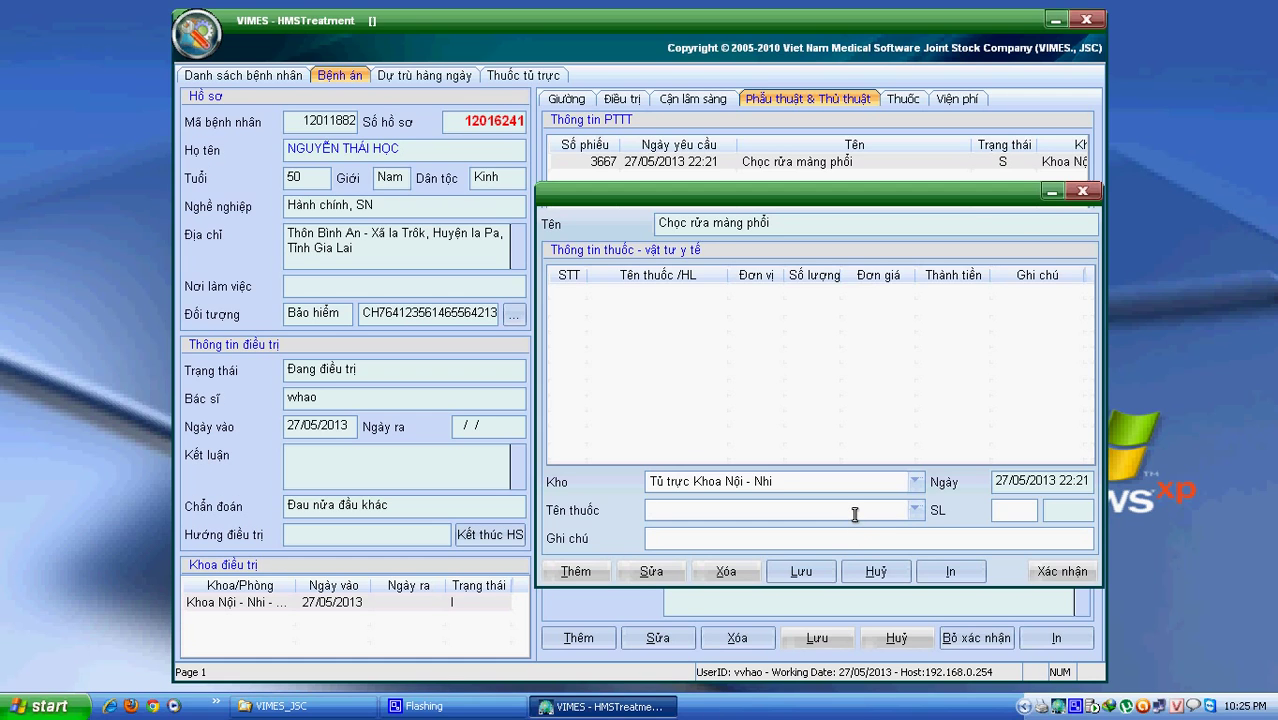
type("so")
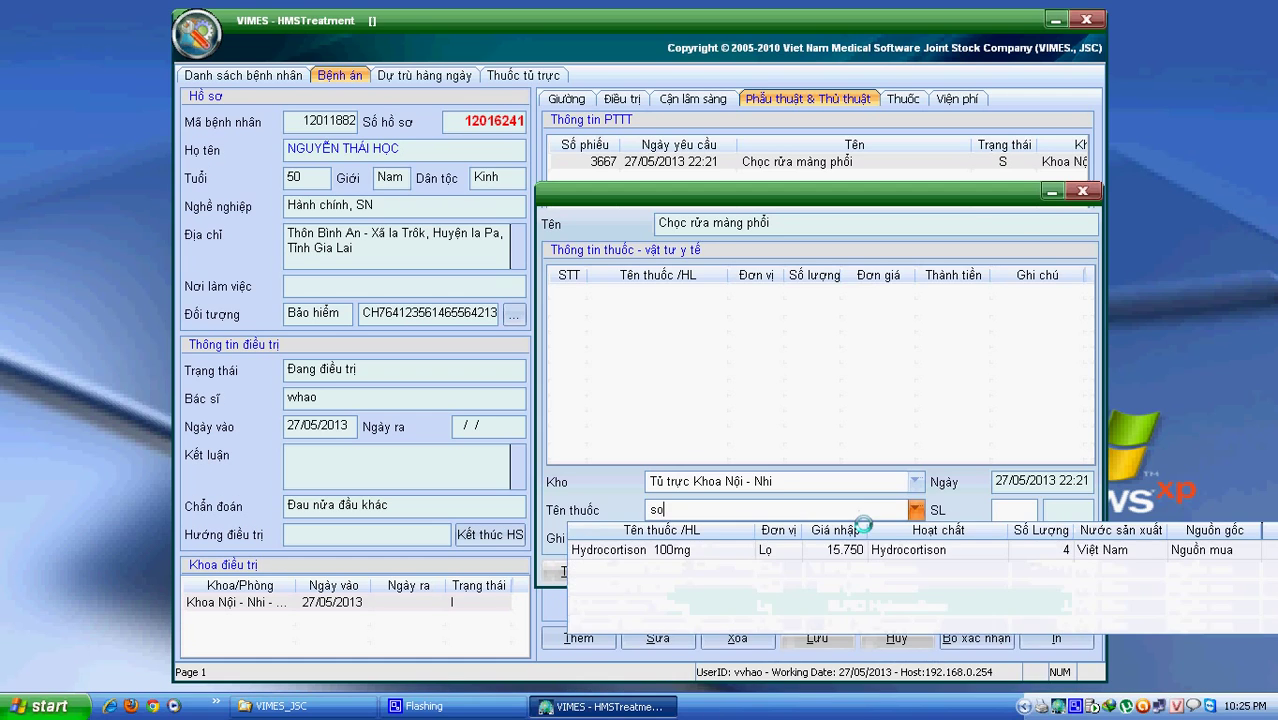
key("BackSpace")
key("BackSpace")
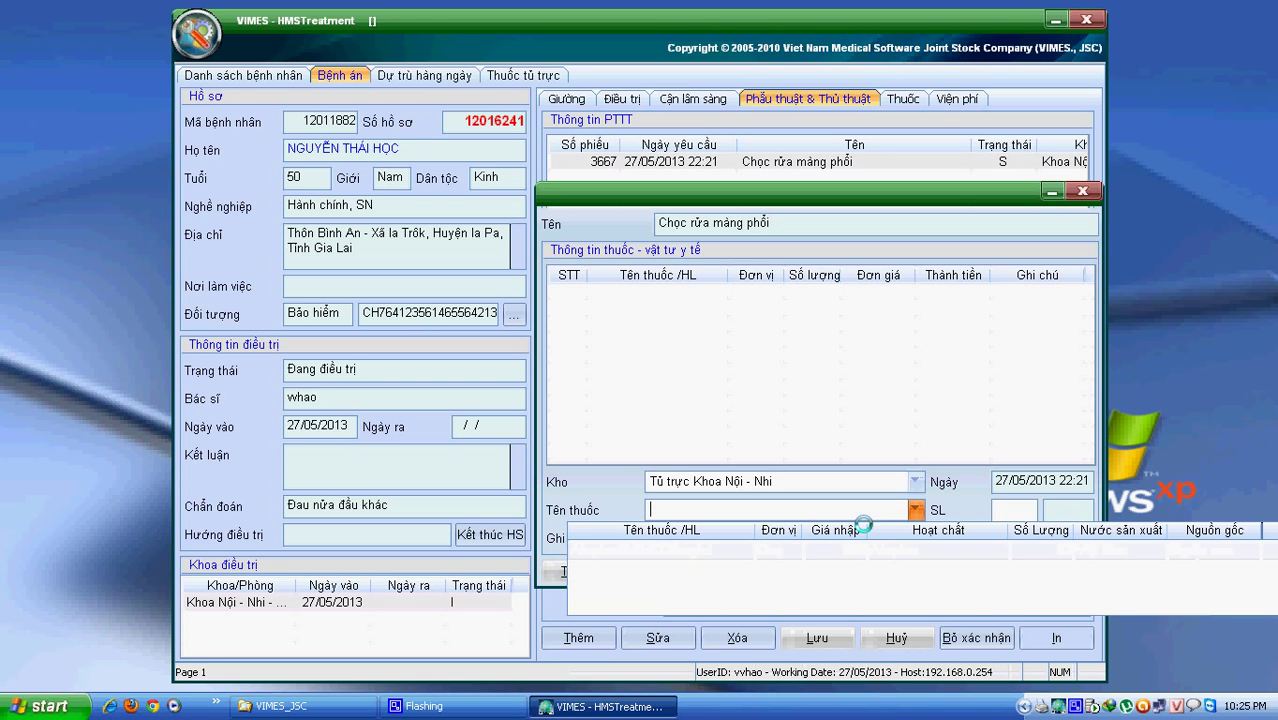
type("găng")
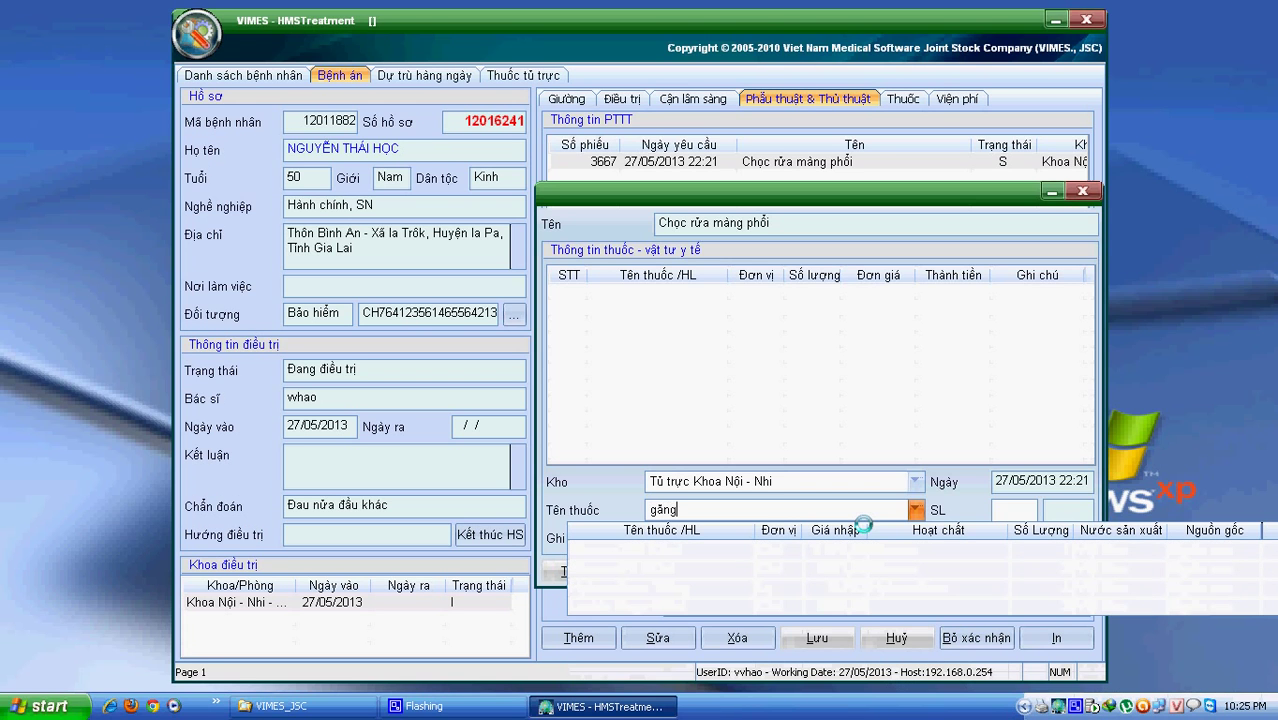
key("BackSpace")
key("BackSpace")
key("BackSpace")
key("BackSpace")
type("bơm")
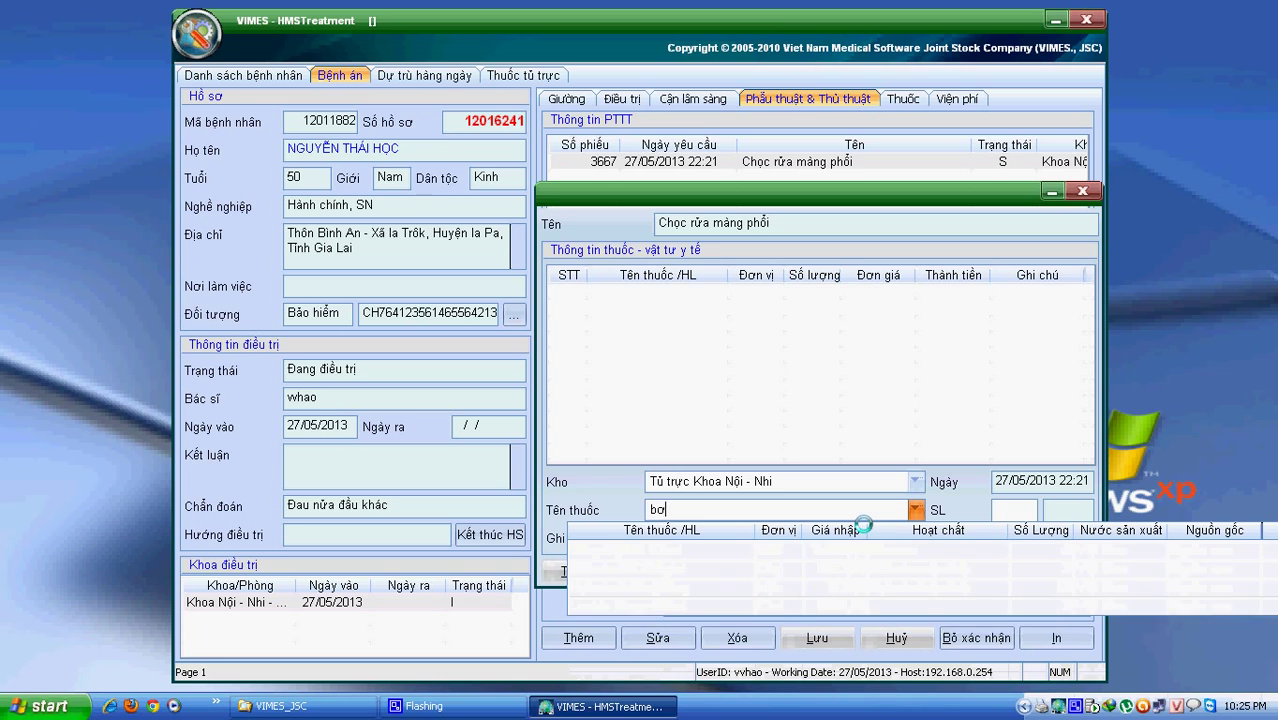
key("BackSpace")
key("BackSpace")
key("BackSpace")
Search the medicines for "sy" and add Syringer 5ml with a quantity of 2 to the supply list
type("sy")
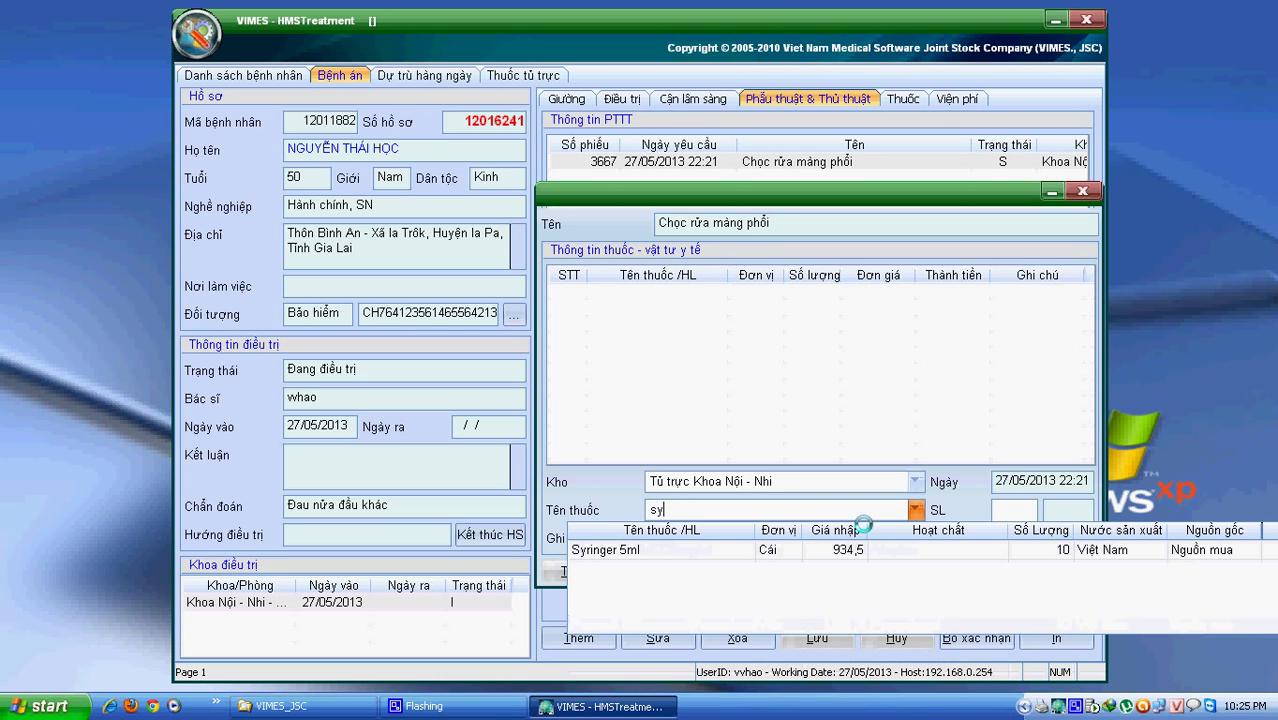
key("Down")
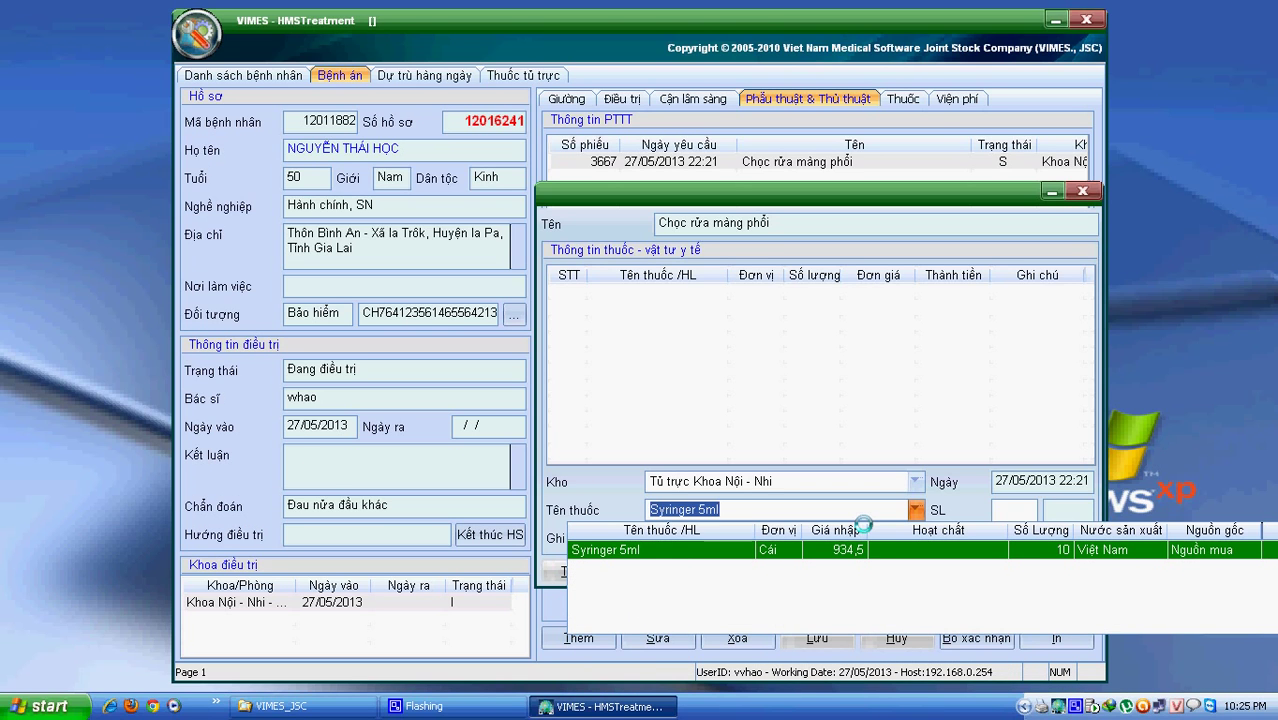
key("Return")
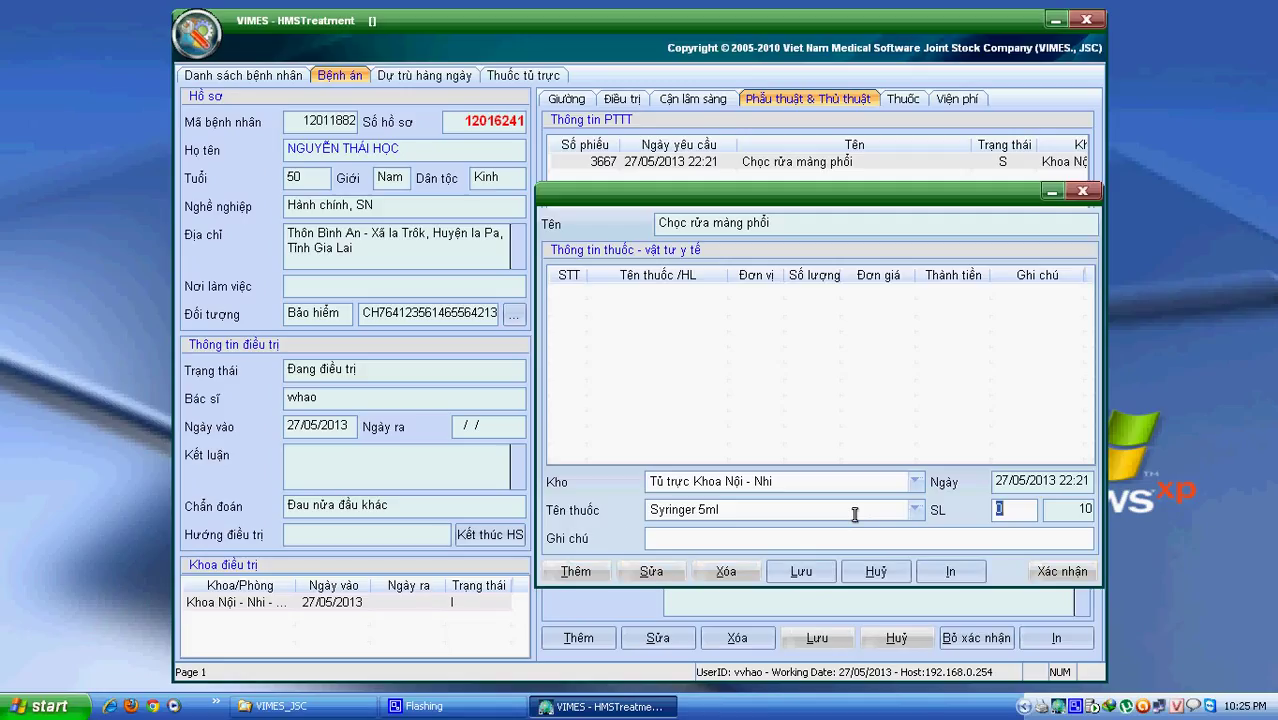
type("2")
key("Return")
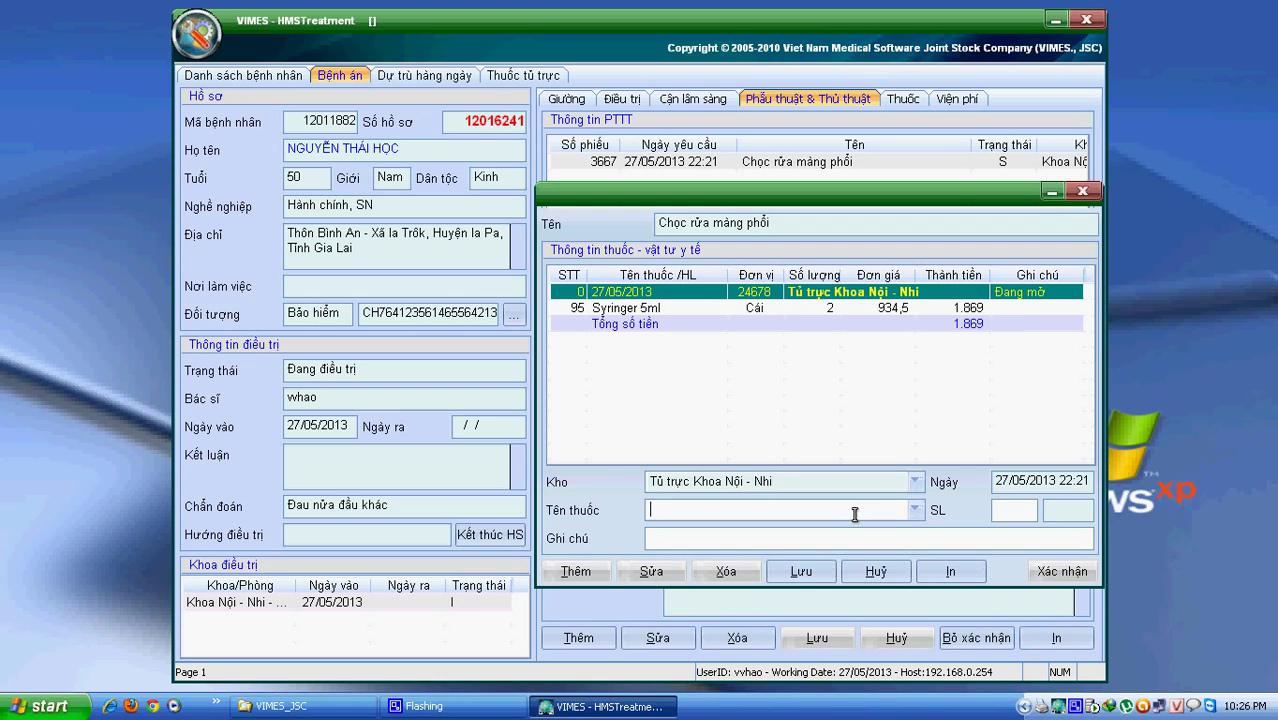
Add Bông 25gr to the procedure's supply list with a quantity of 1
type("b")
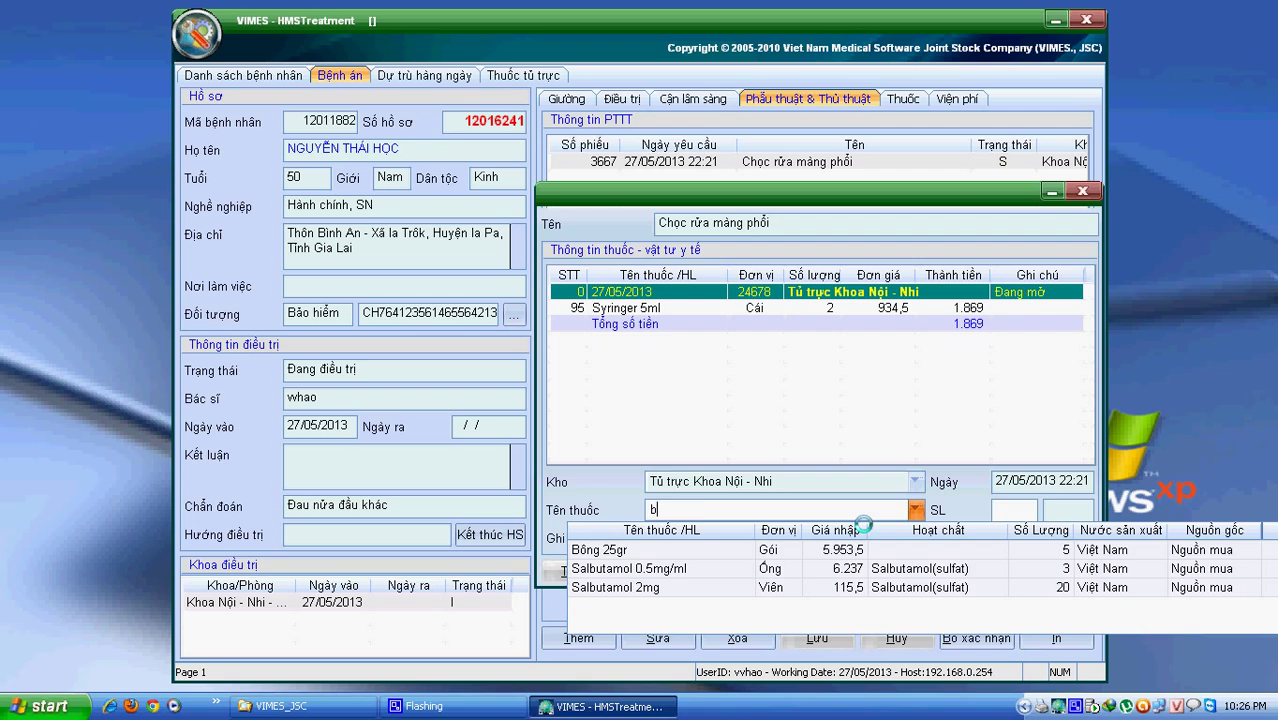
key("Down")
key("Return")
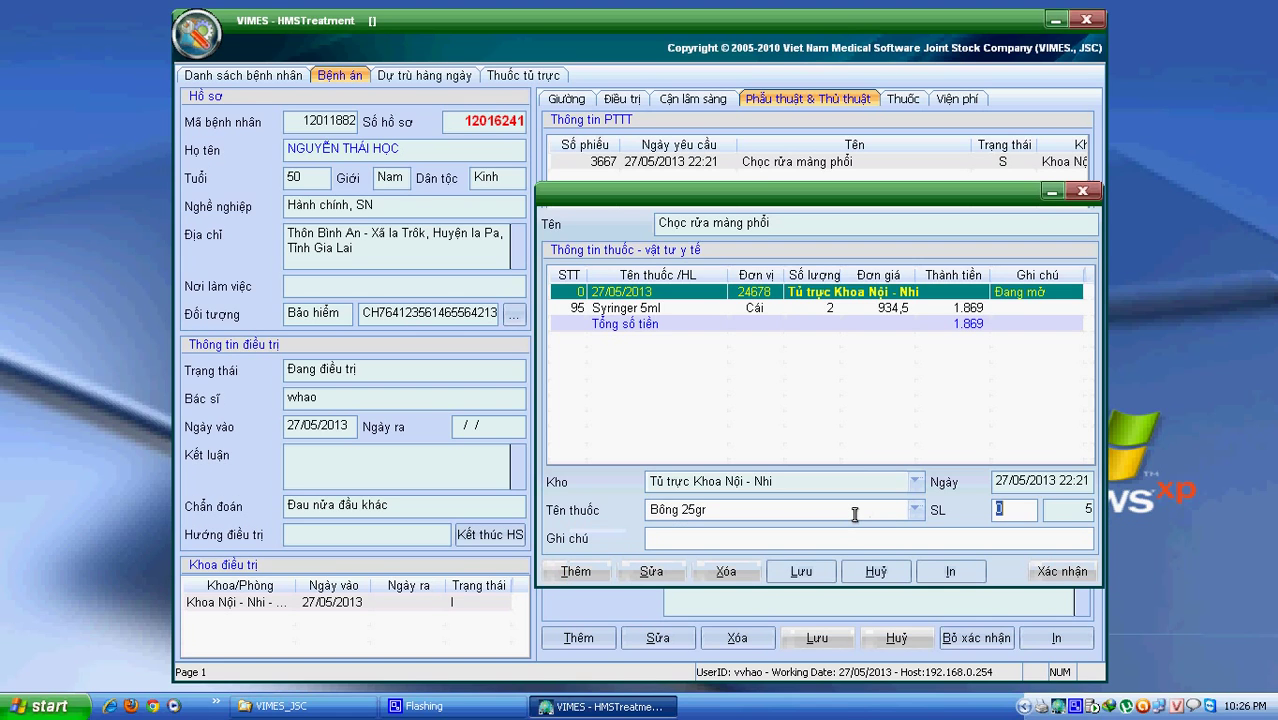
type("1")
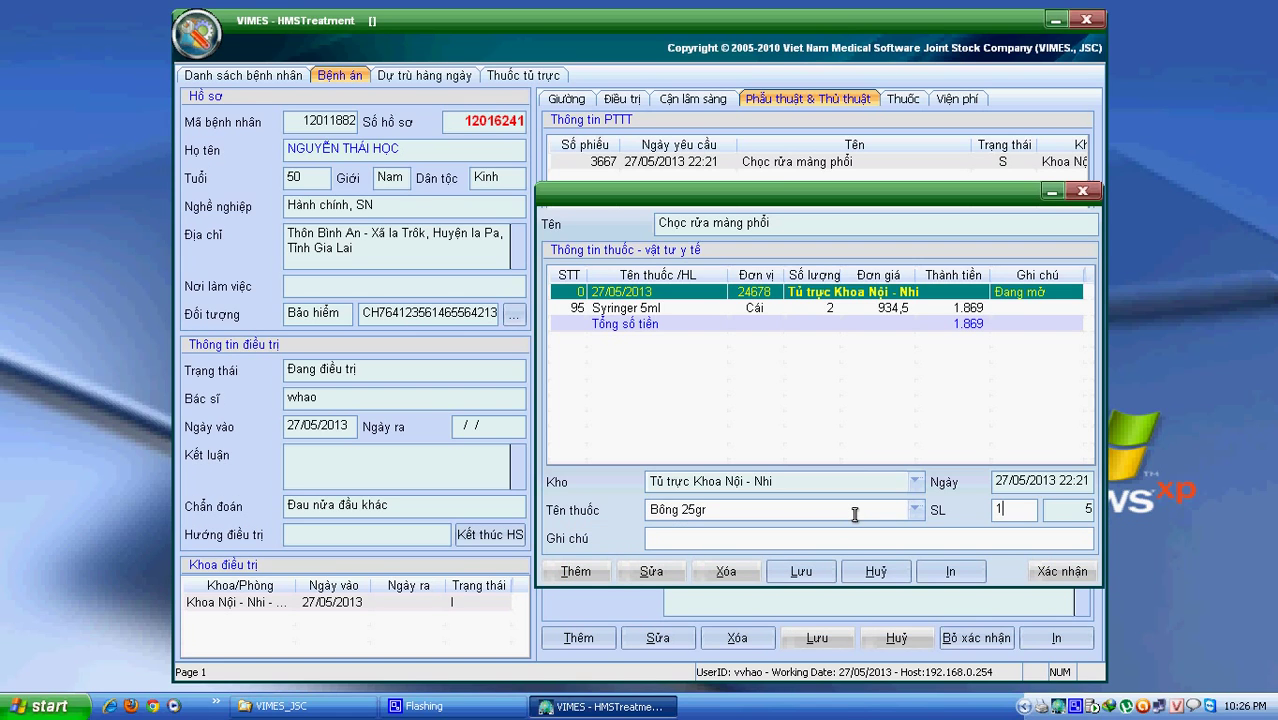
key("Return")
key("Return")
key("Return")
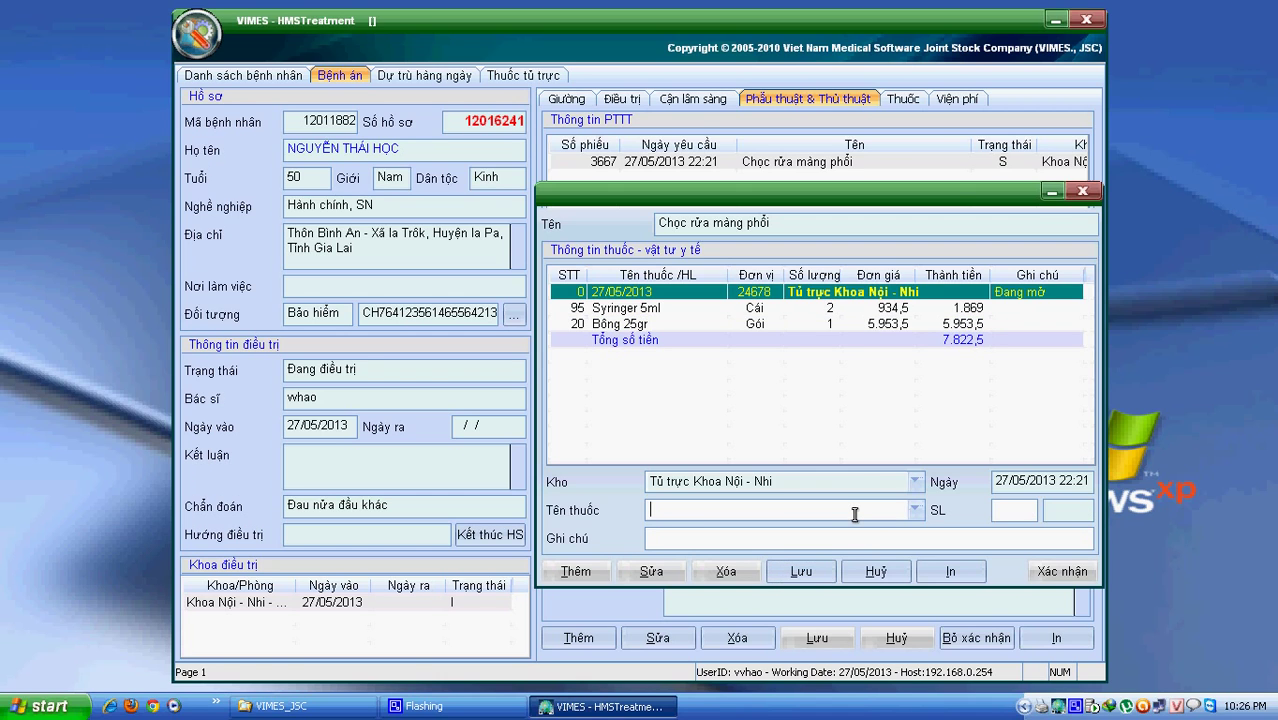
Search the medicines for "ad" and add Adrenalin 1mg/ml with a quantity of 1 to the supply list
type("ad")
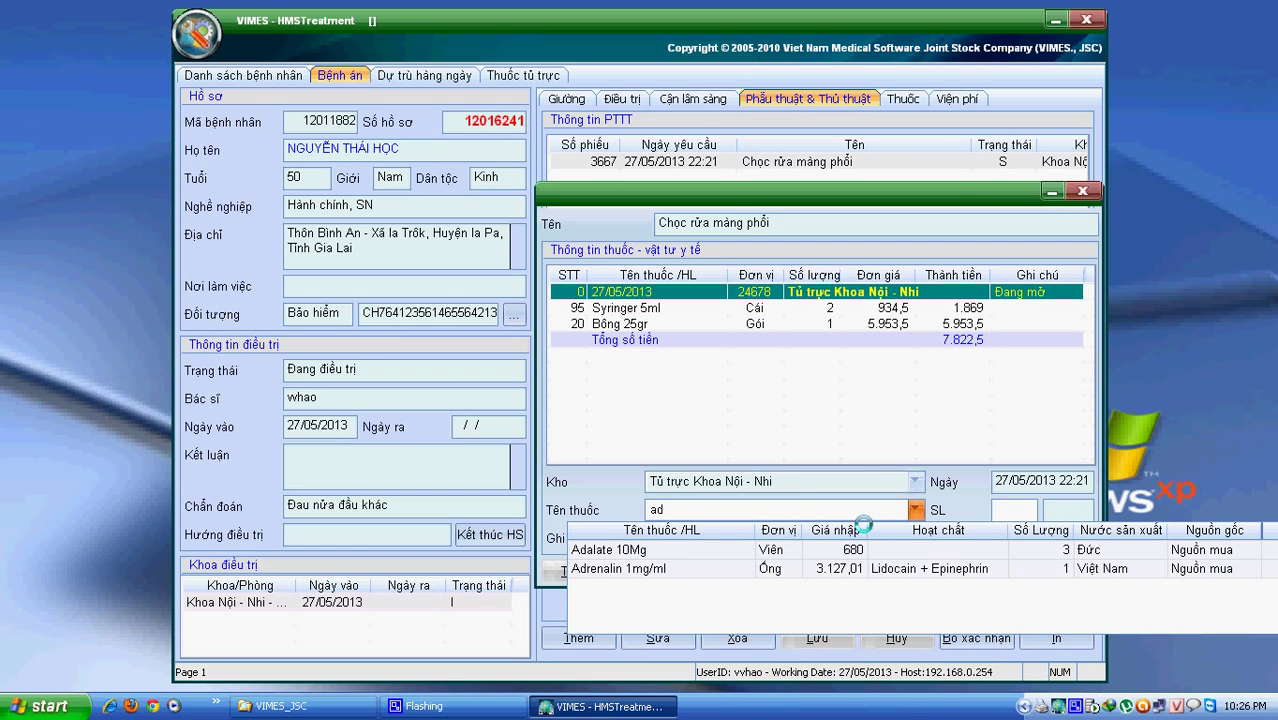
key("Down")
key("Down")
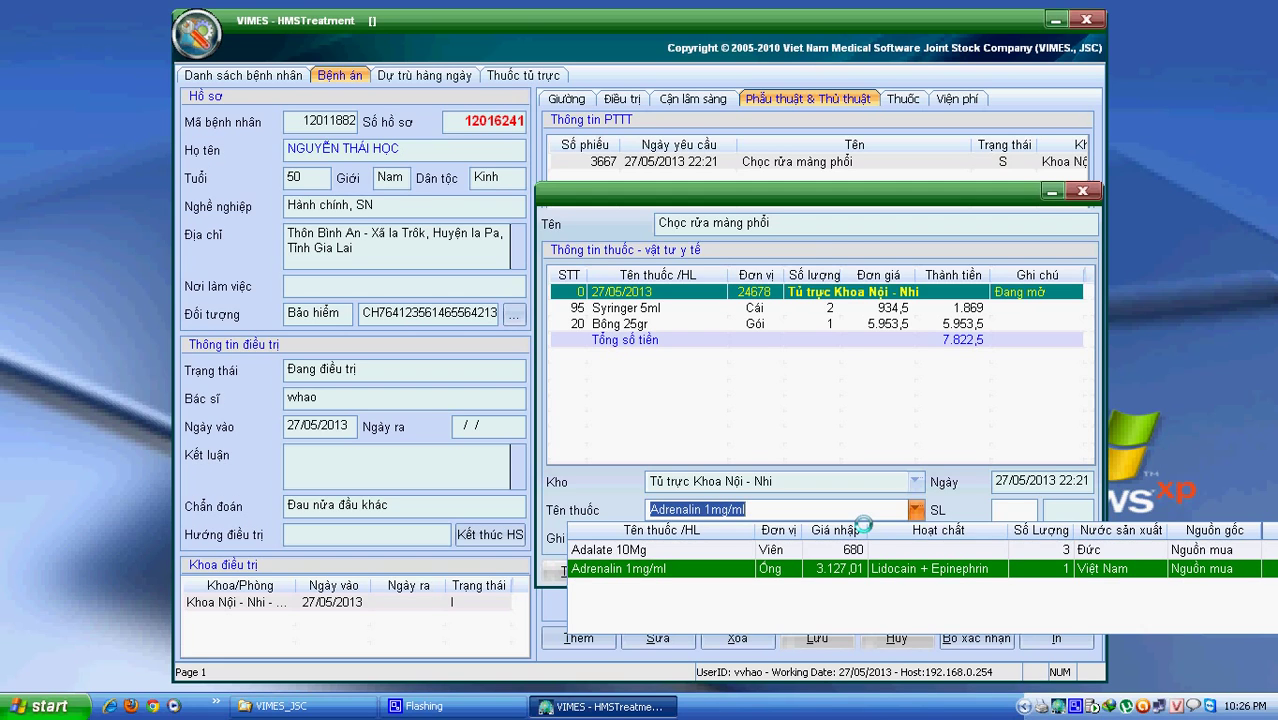
key("Return")
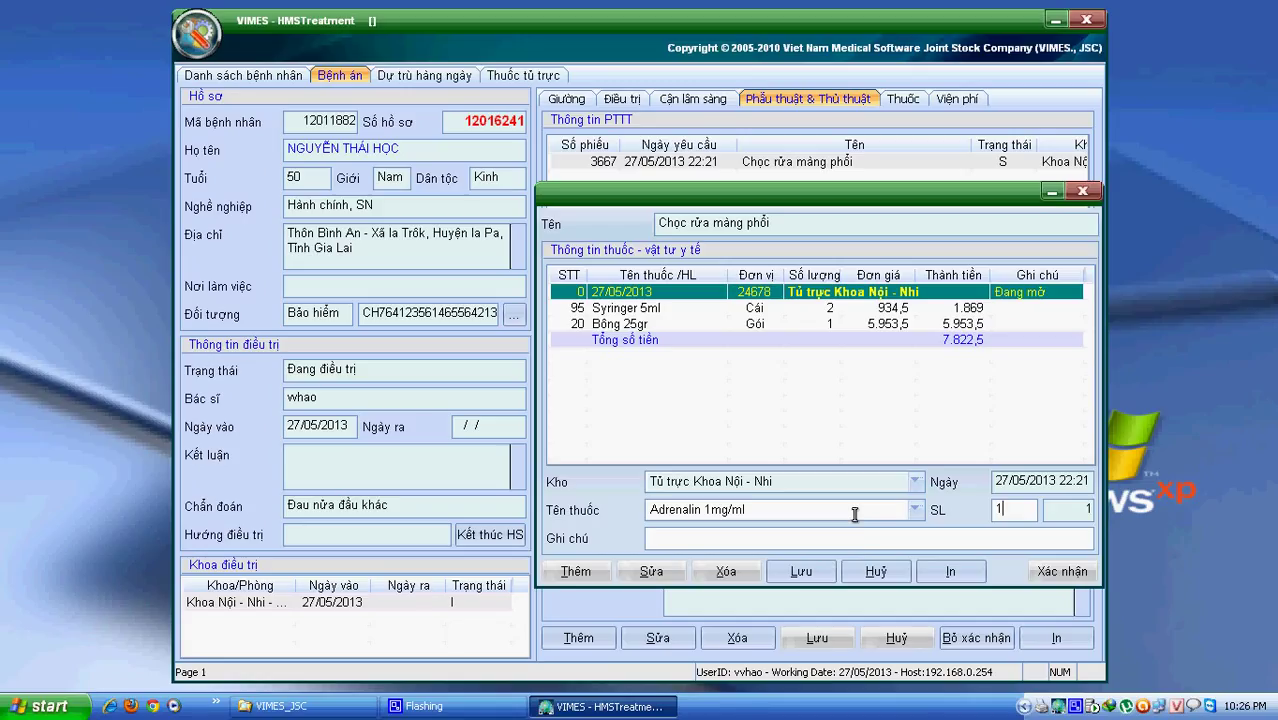
type("1")
key("Return")
key("Return")
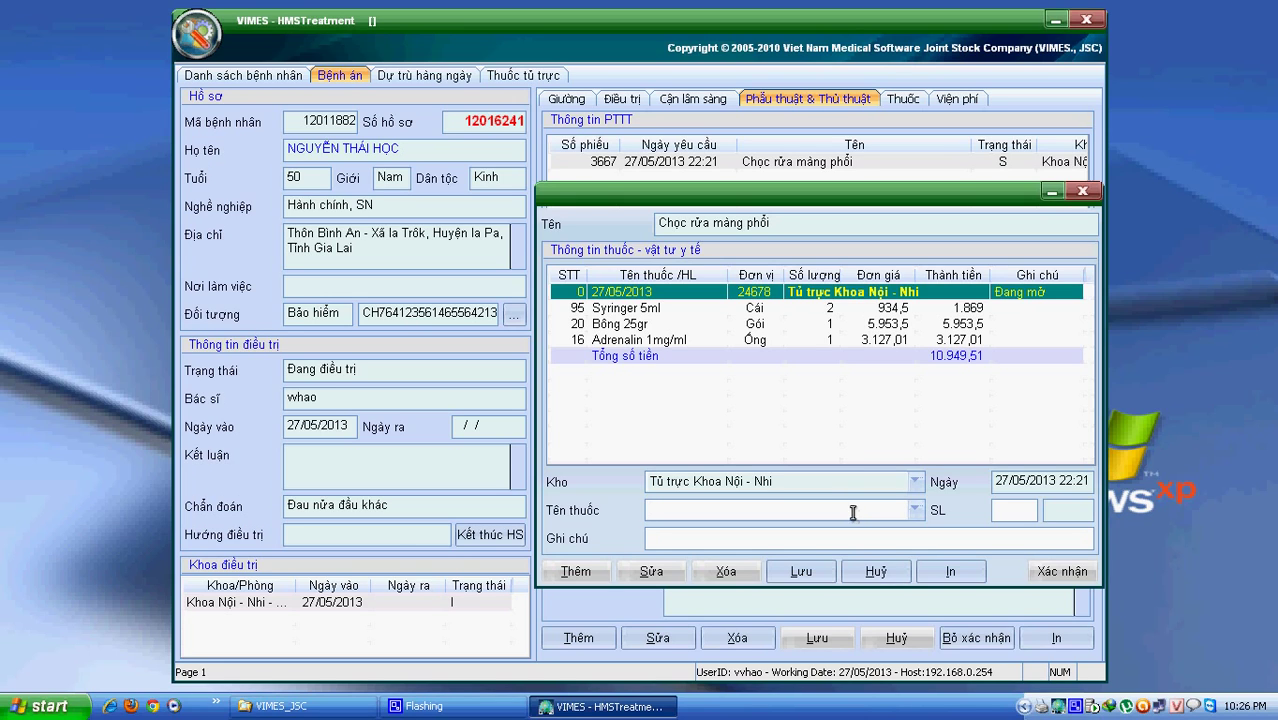
Confirm the Tủ trực Khoa Nội - Nhi supply slip with the doctor's password and close the medicines and supplies window
left_click(876, 294)
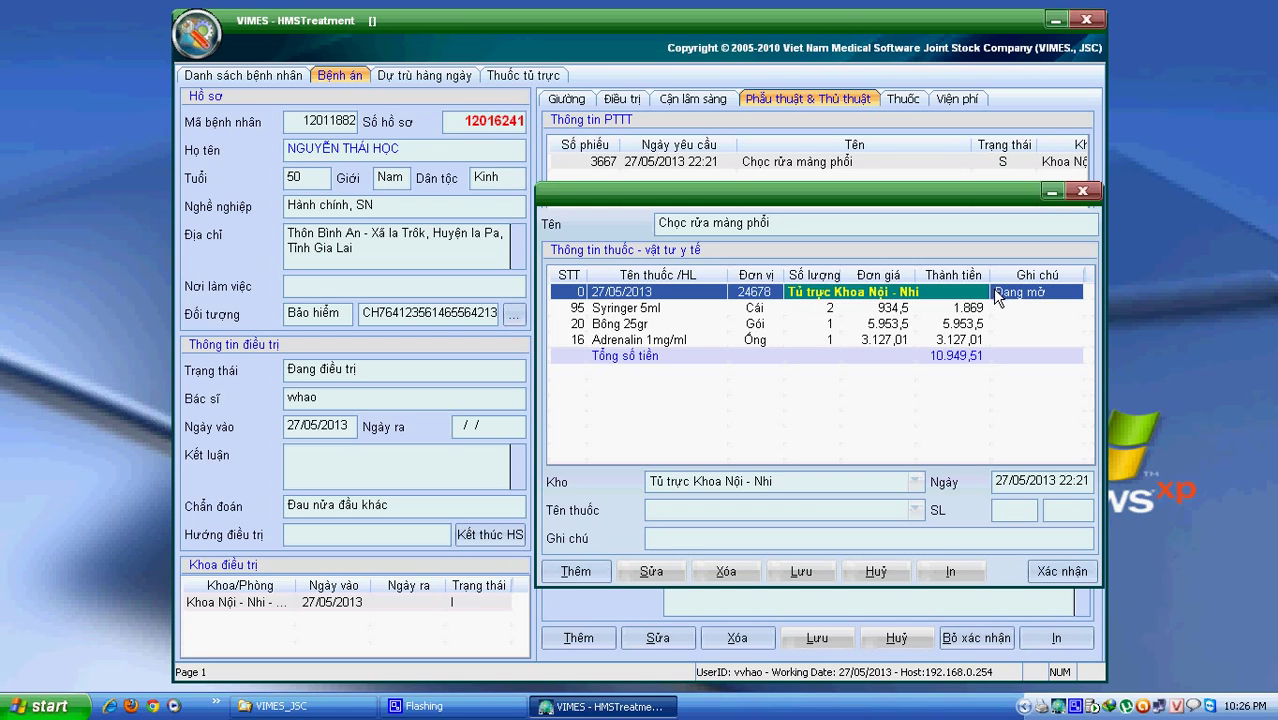
left_click(1061, 578)
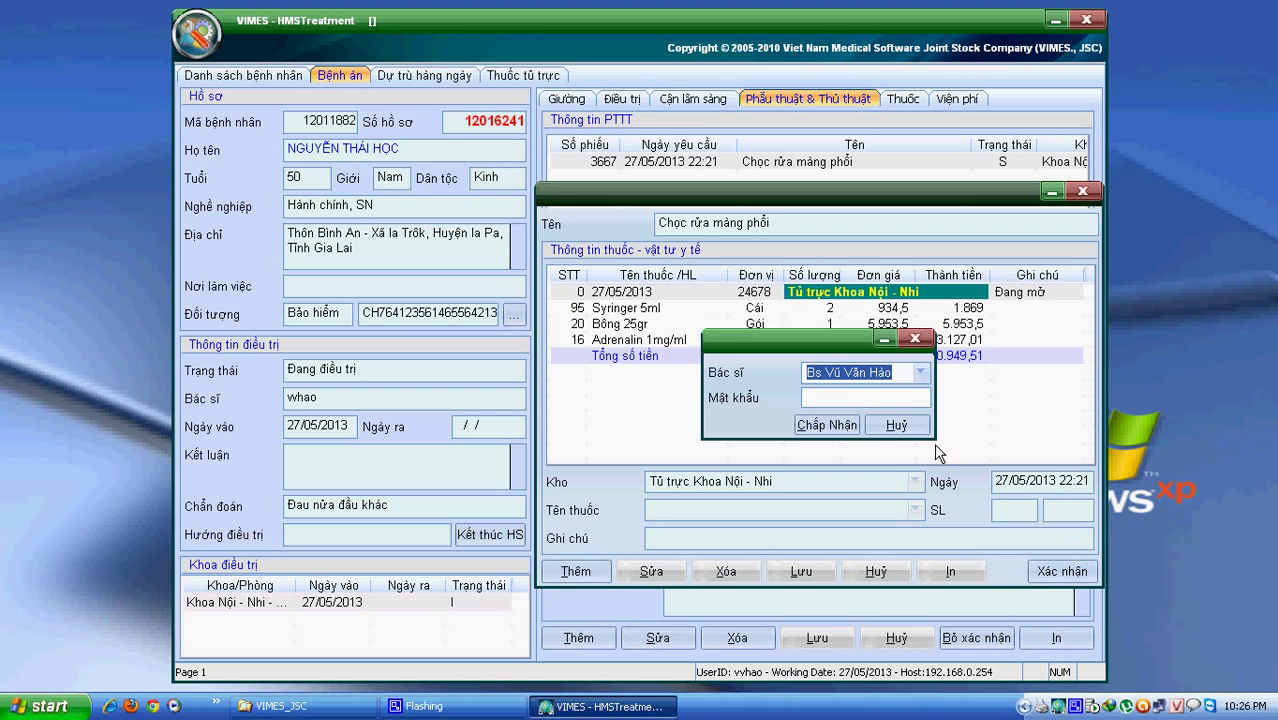
left_click(872, 400)
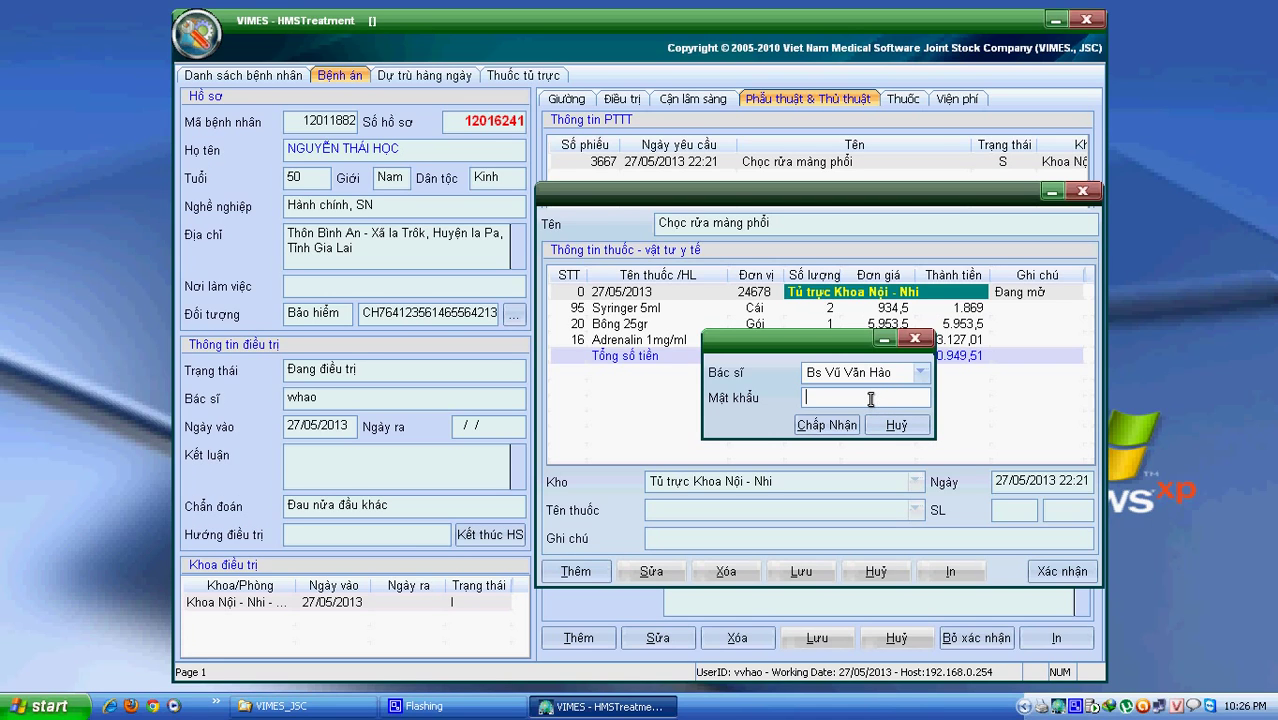
type("*****")
left_click(827, 425)
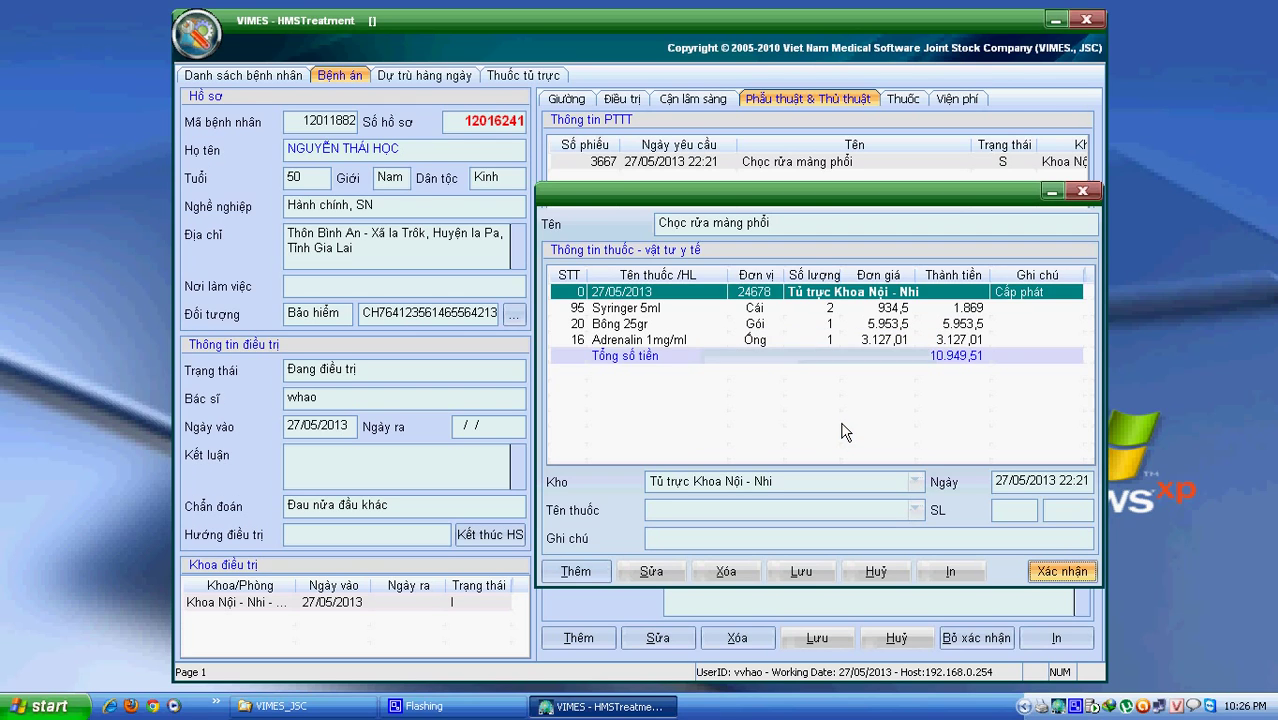
left_click(1029, 297)
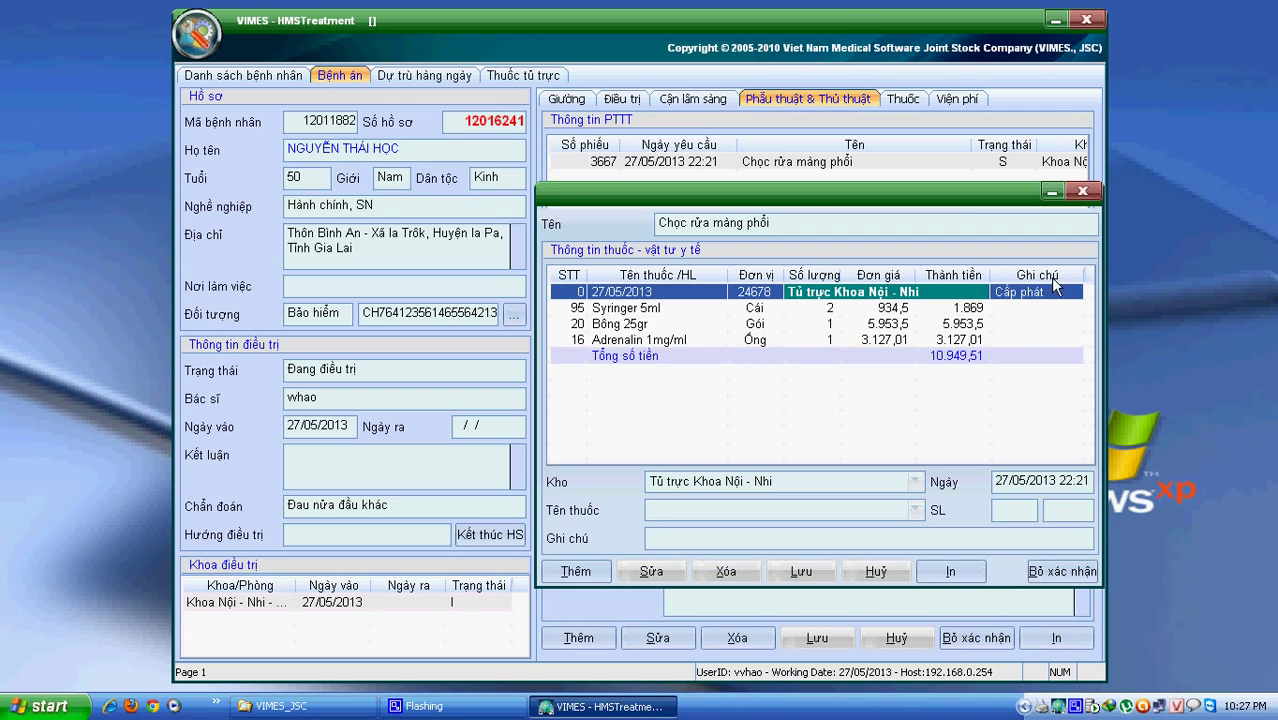
left_click(1084, 192)
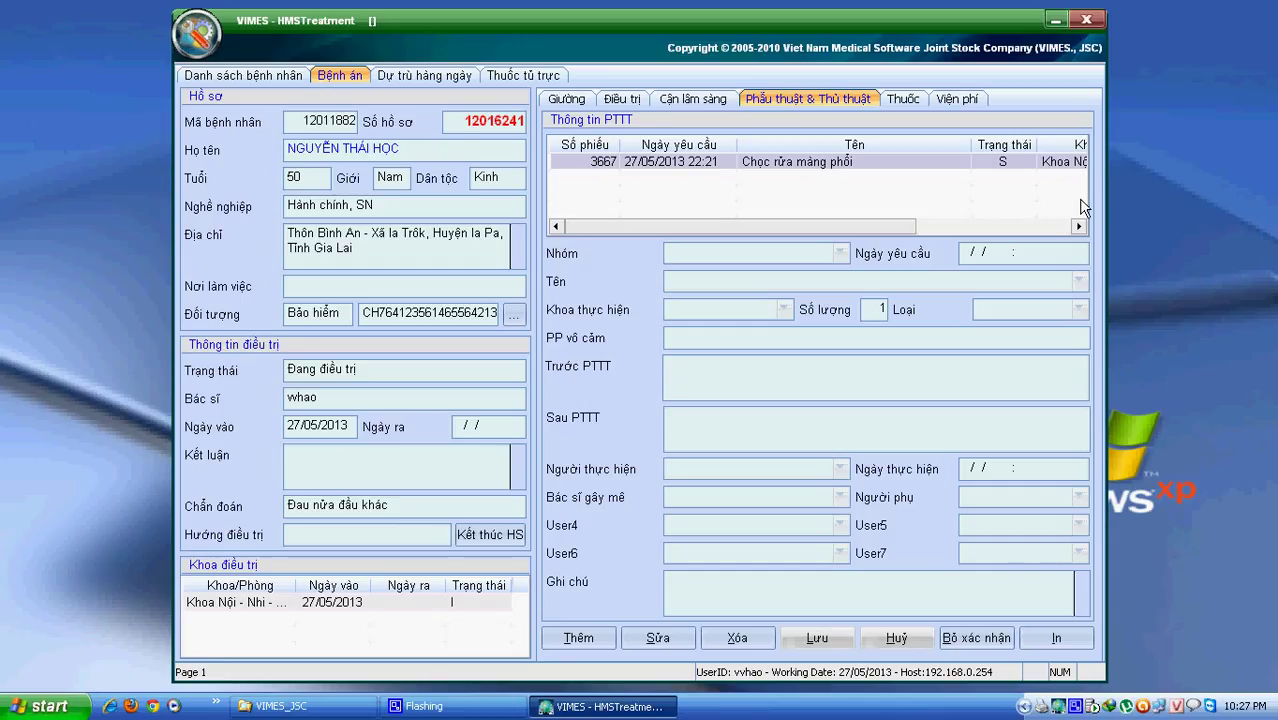